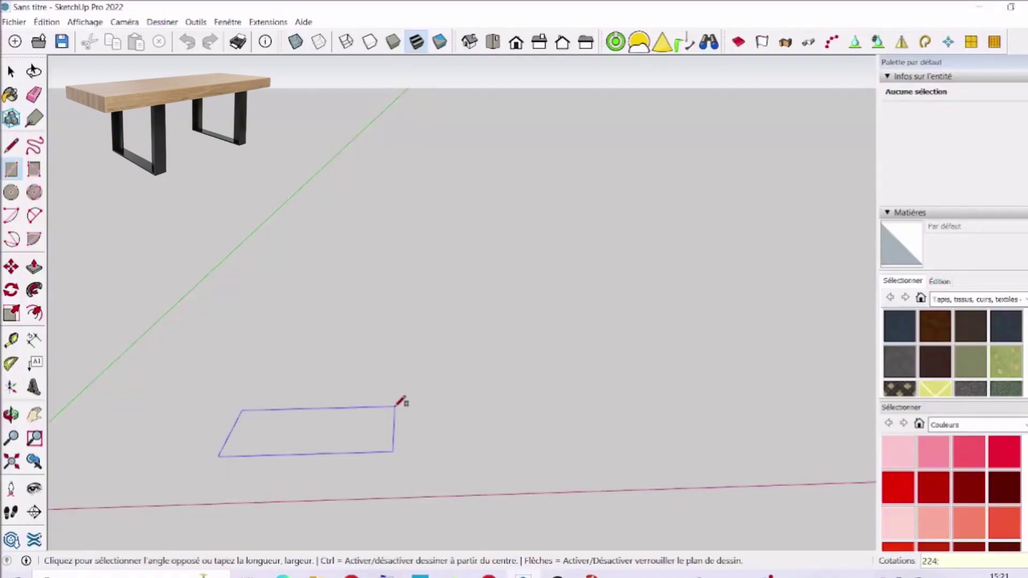
Step: Finish the rectangle and extrude it into a 12 cm thick slab
left_click(400, 401)
left_click(33, 266)
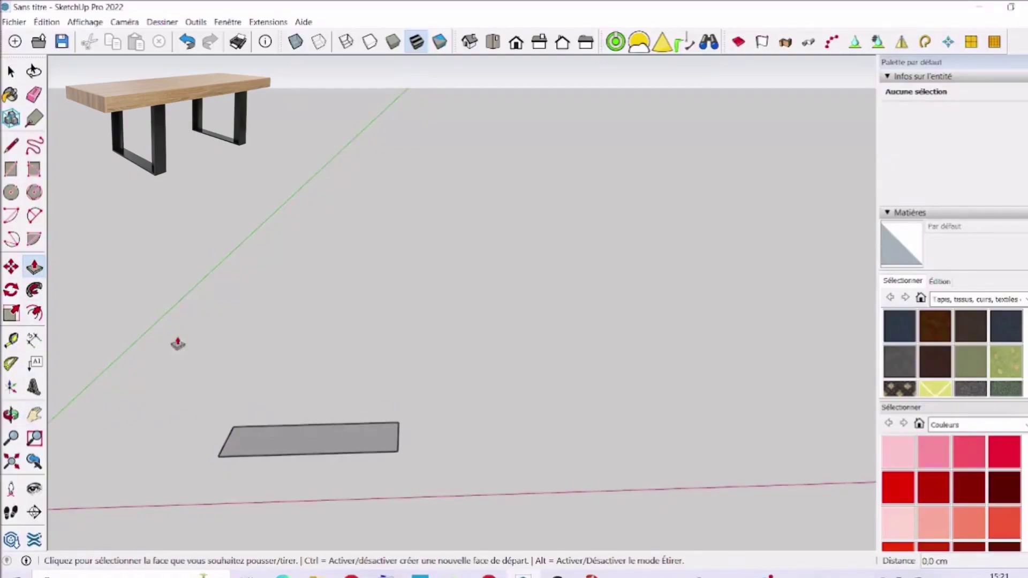
left_click(291, 431)
scroll(314, 454, "up", 2)
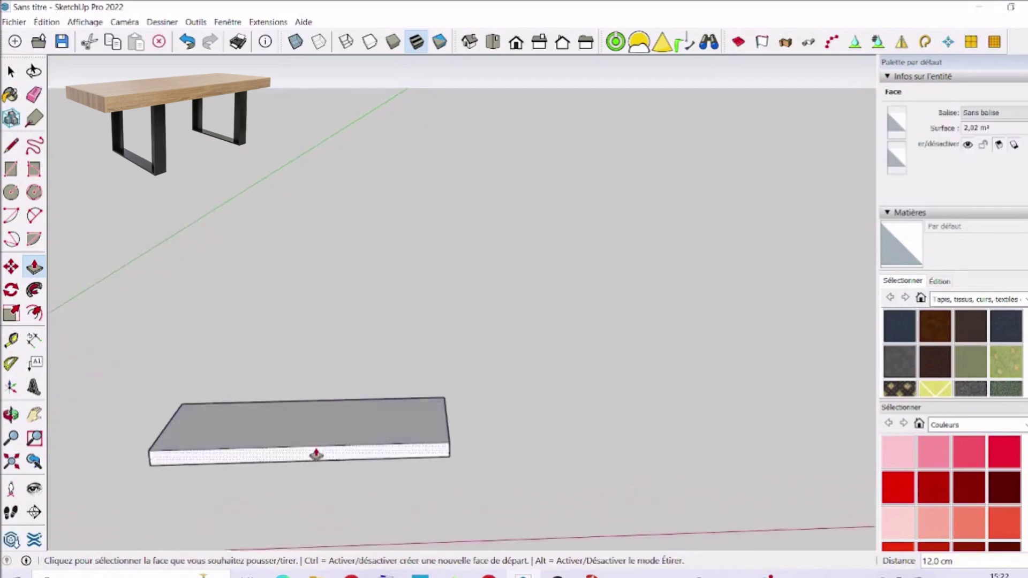
mouse_move(314, 454)
middle_mouse_down()
mouse_move(215, 464)
mouse_move(101, 340)
middle_mouse_up()
Step: Make the slab its own group with Créer un groupe
key("space")
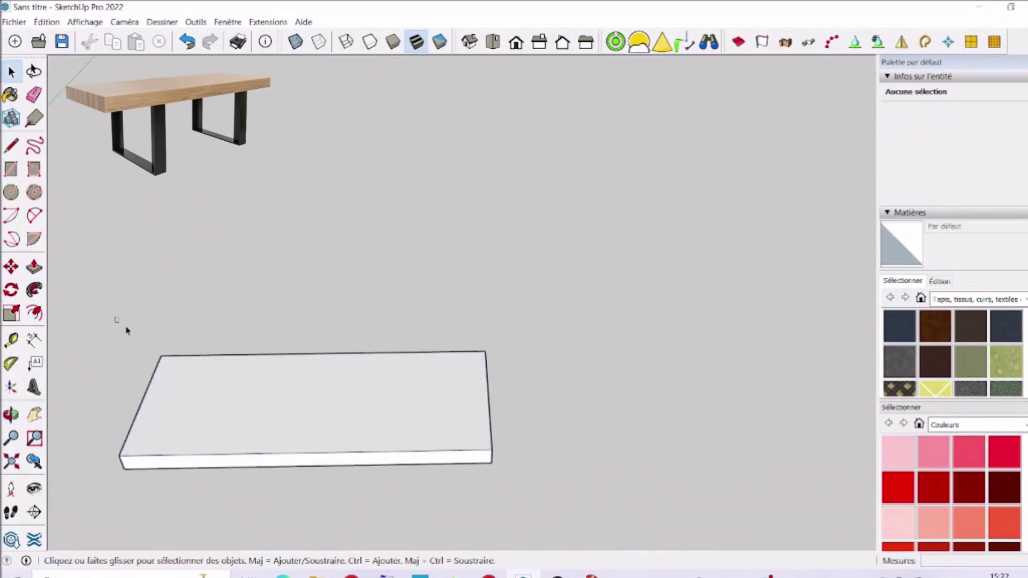
left_click_drag(115, 321, 493, 453)
right_click(376, 159)
left_click(407, 265)
Step: Import the wood image as a texture and paint the slab with it
double_click(386, 418)
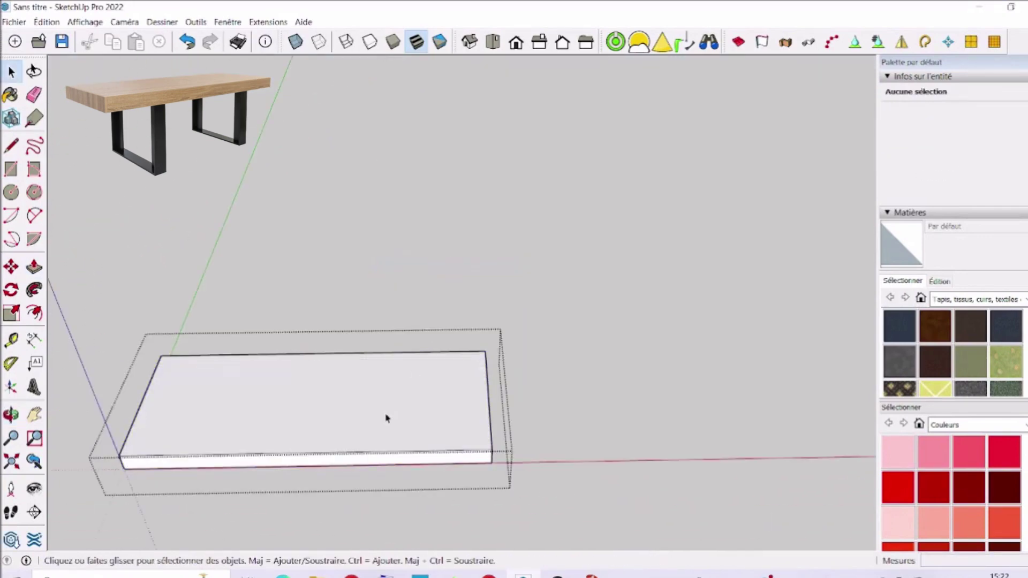
triple_click(386, 417)
left_click(14, 22)
left_click(94, 223)
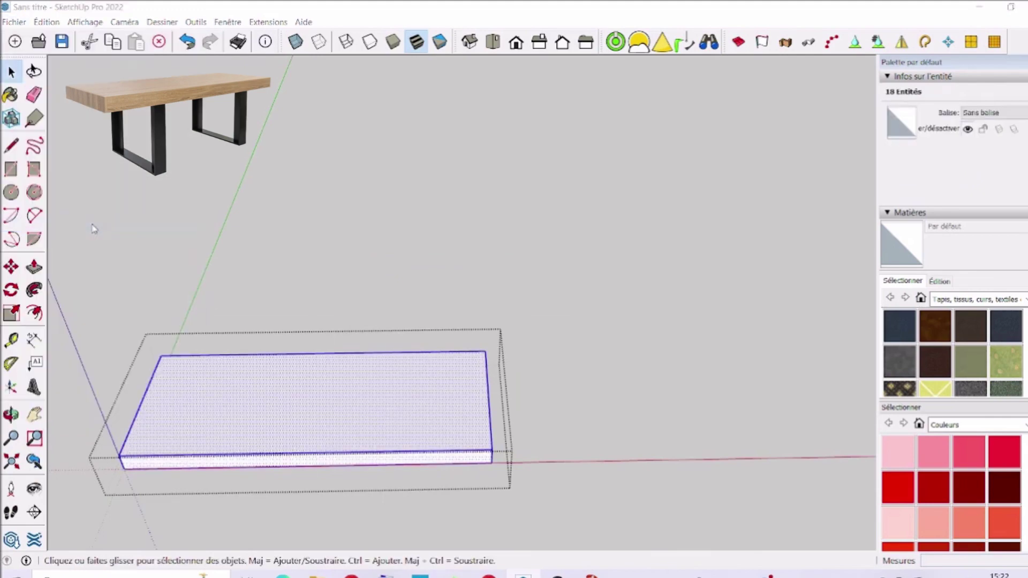
double_click(544, 294)
left_click(415, 439)
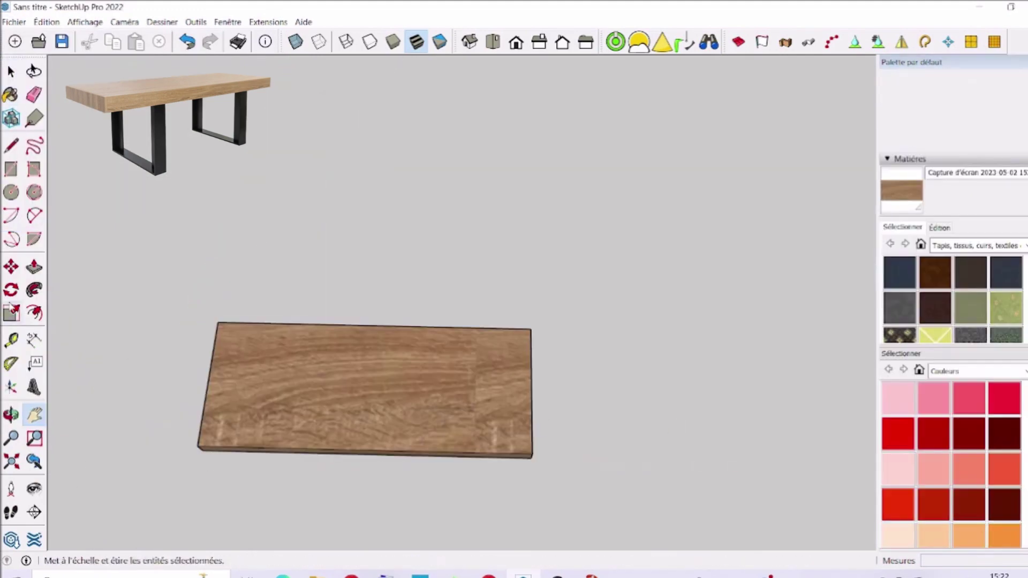
Step: Place guides 45 cm in from each slab end, plus guides 12 cm inside those
left_click(12, 340)
left_click(207, 381)
type("45")
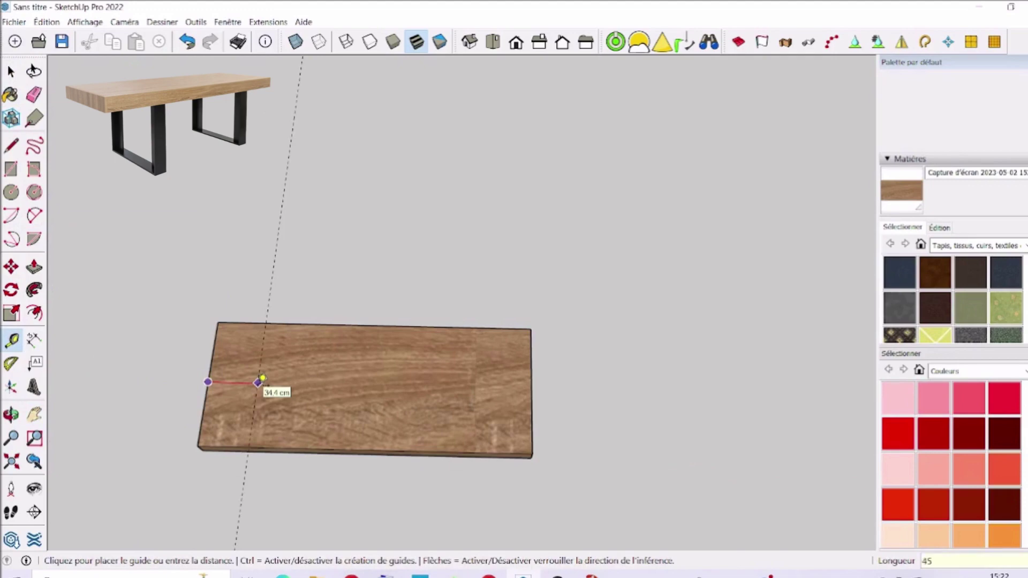
key("Return")
left_click(530, 404)
type("4")
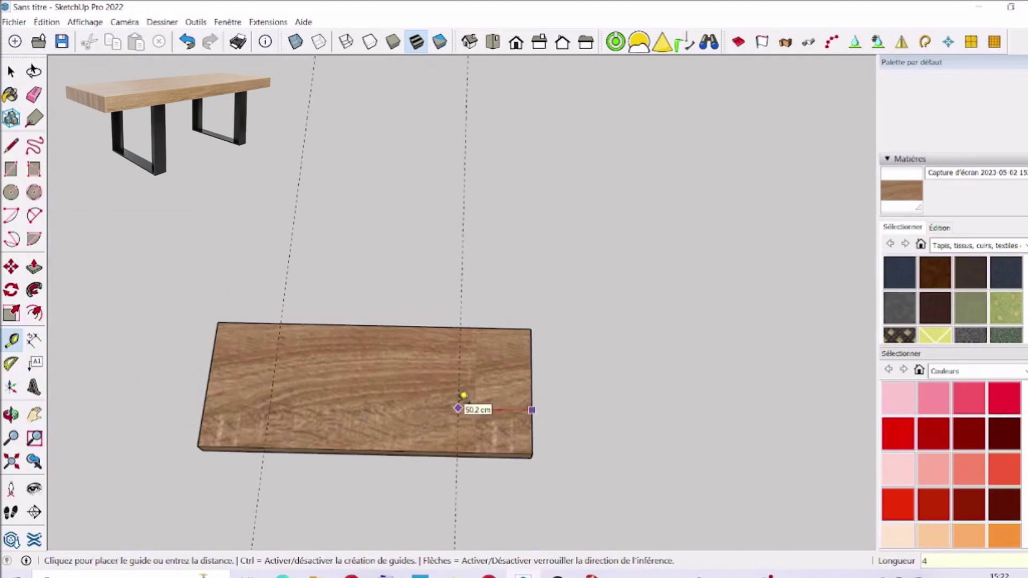
type("5")
key("Return")
left_click(275, 366)
type("2")
key("Return")
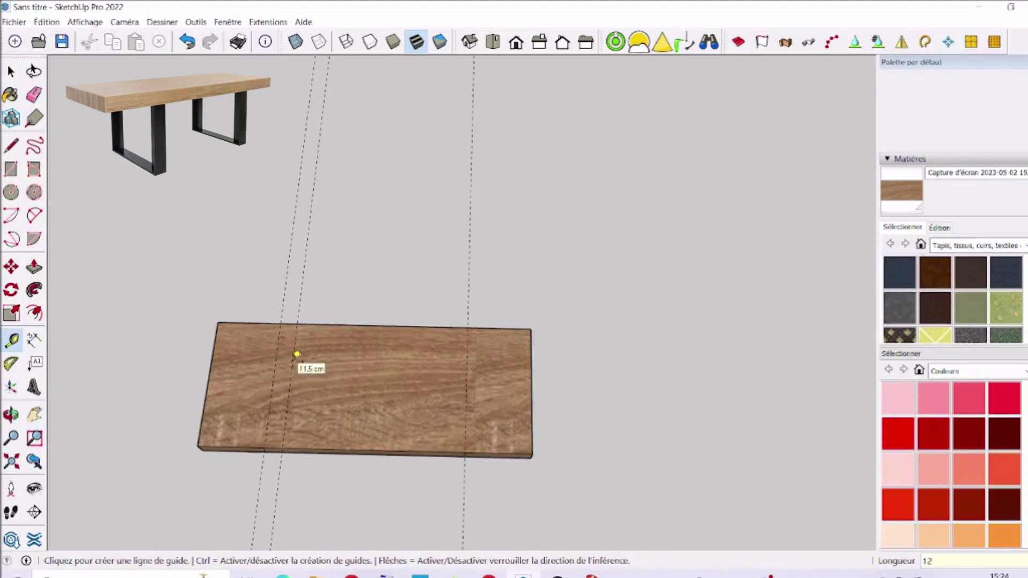
left_click(467, 396)
type("12")
key("Return")
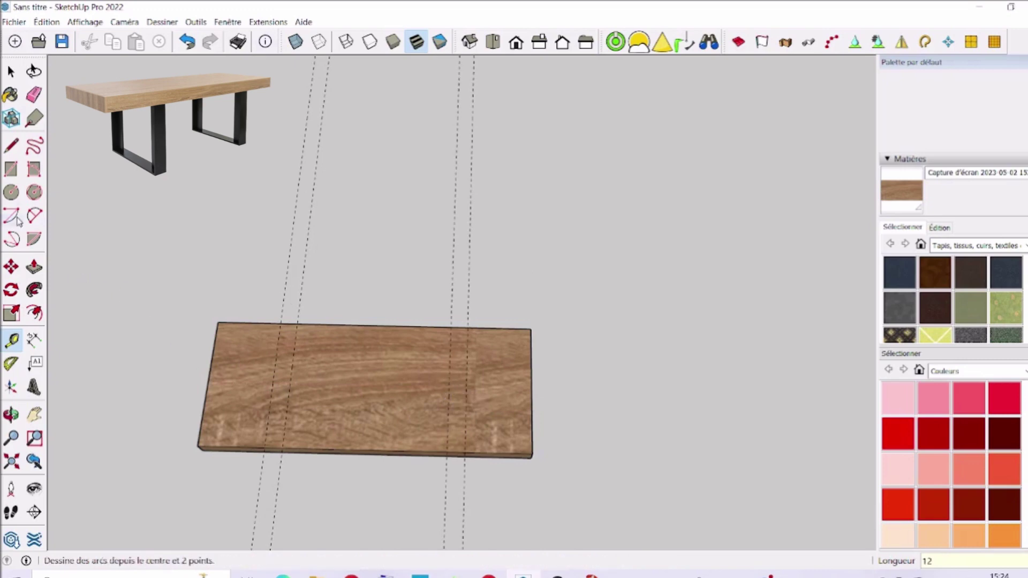
Step: Draw a 12 cm strip between the left guides and raise it 78 cm into a board
left_click(11, 169)
left_click(263, 450)
left_click(300, 322)
key("p")
scroll(289, 367, "up", 2)
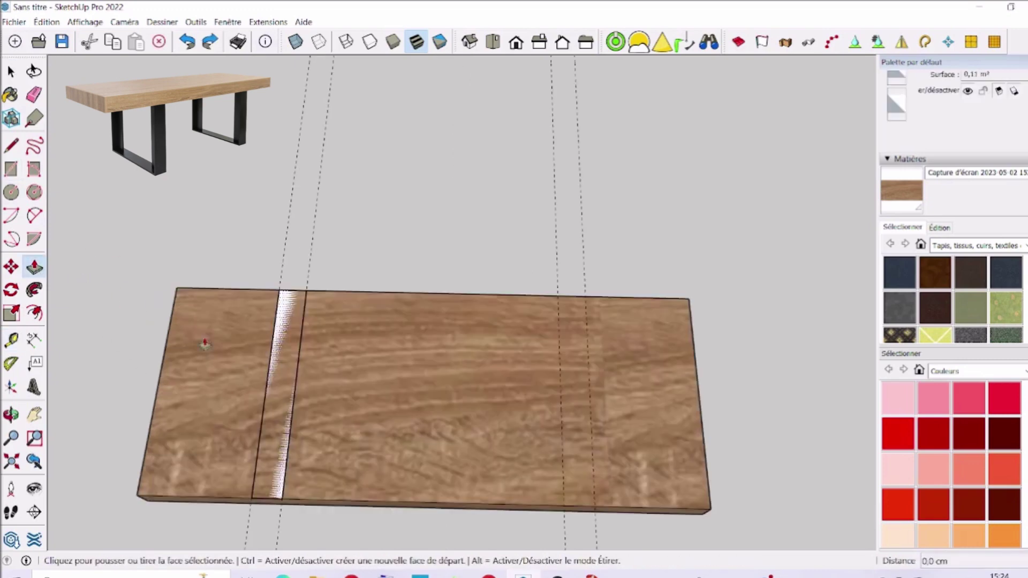
left_click(289, 367)
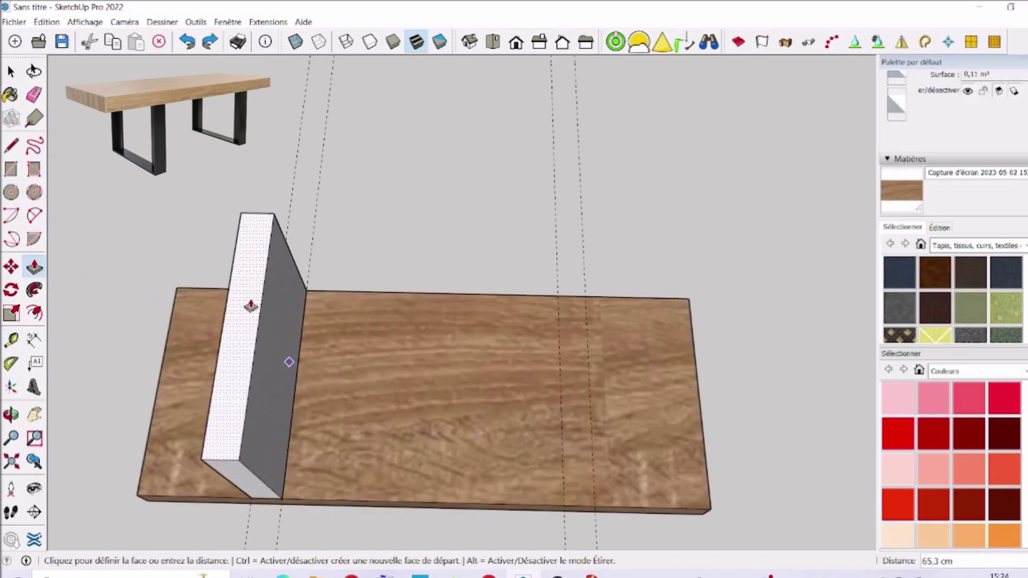
type("78")
key("Return")
mouse_move(202, 490)
middle_mouse_down()
mouse_move(424, 323)
mouse_move(674, 323)
middle_mouse_up()
Step: Offset the board face inward and push the inset through to hollow out a frame
key("f")
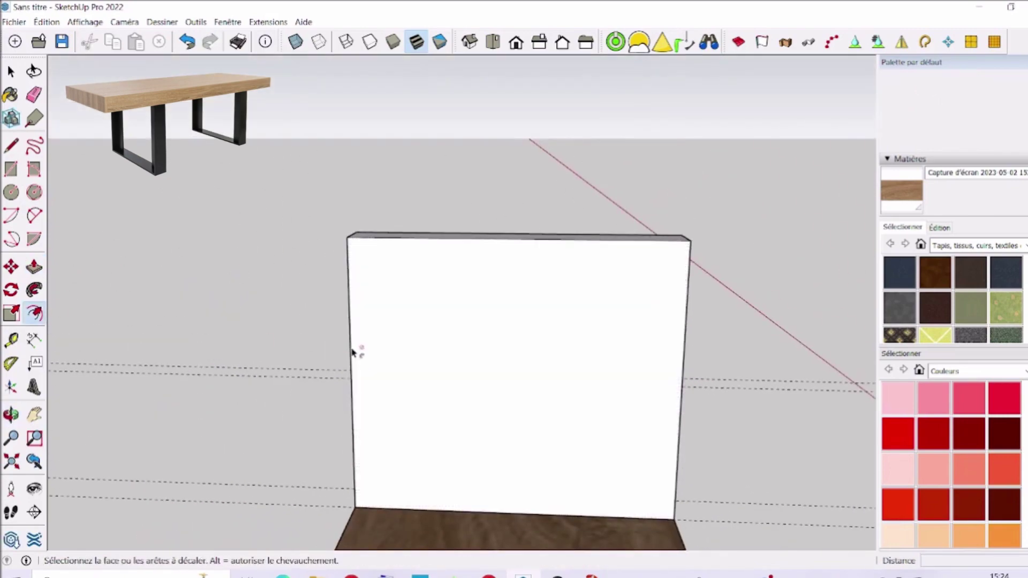
left_click(356, 369)
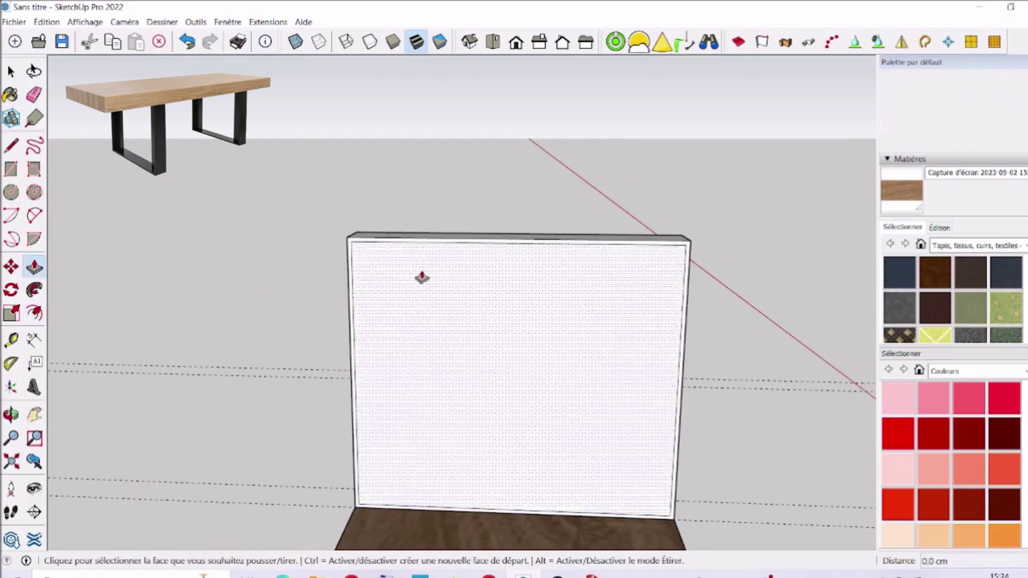
left_click(423, 275)
left_click(573, 348)
middle_click_drag(573, 348, 75, 445)
middle_click_drag(572, 426, 321, 268)
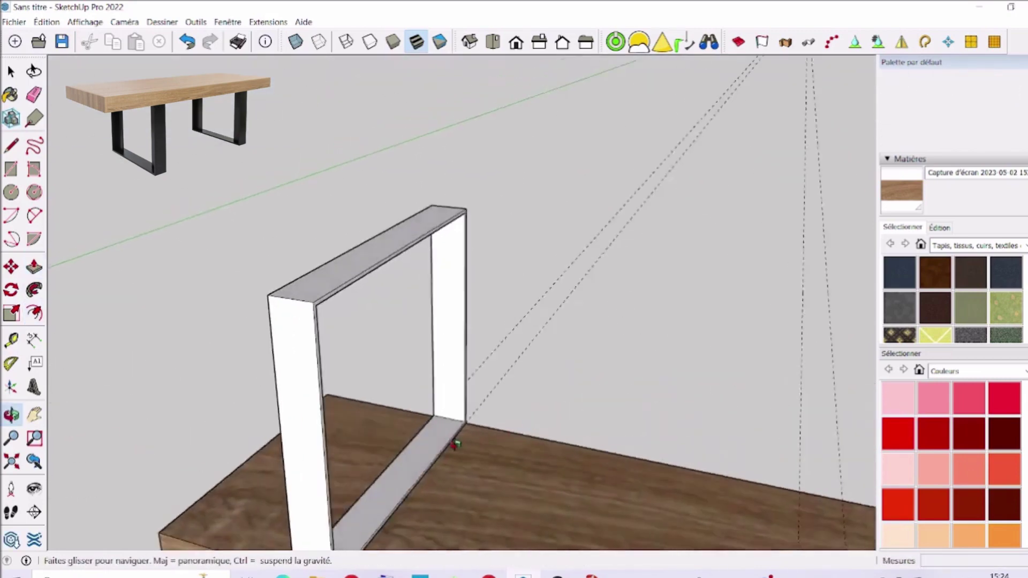
Step: Paint the whole frame black from the Couleurs materials
key("space")
triple_click(300, 259)
left_click(939, 228)
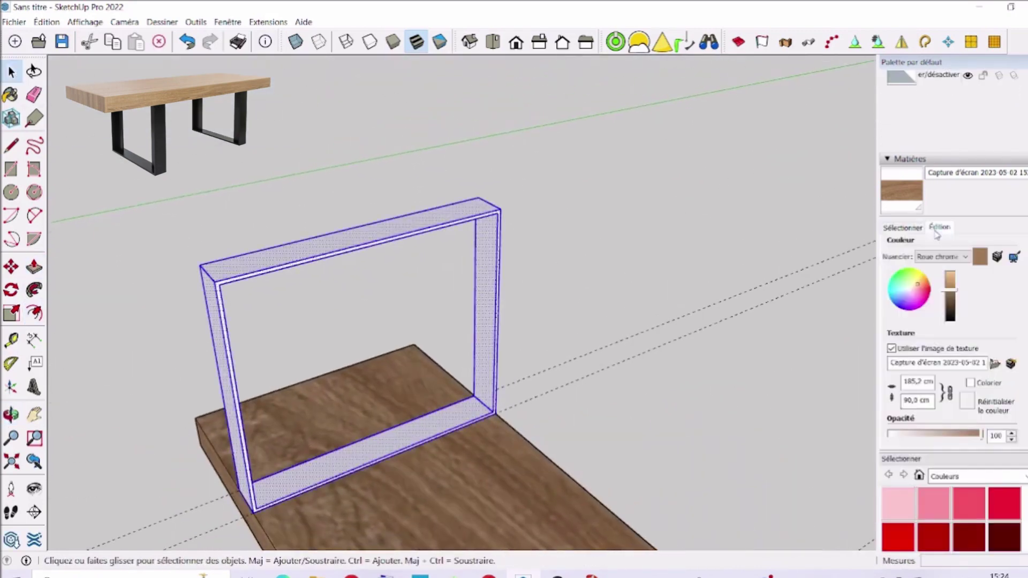
left_click(901, 227)
left_click(976, 245)
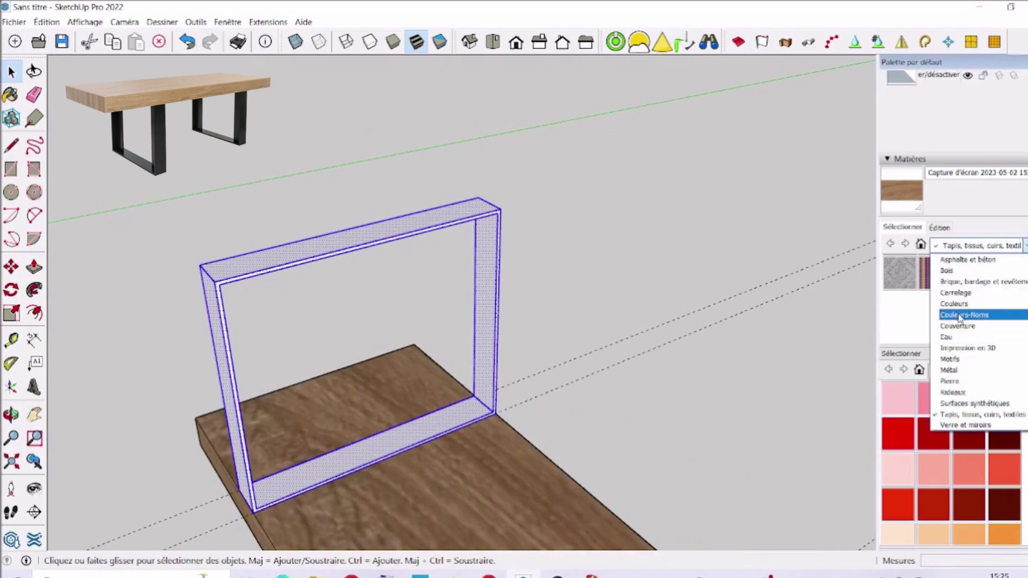
left_click(960, 315)
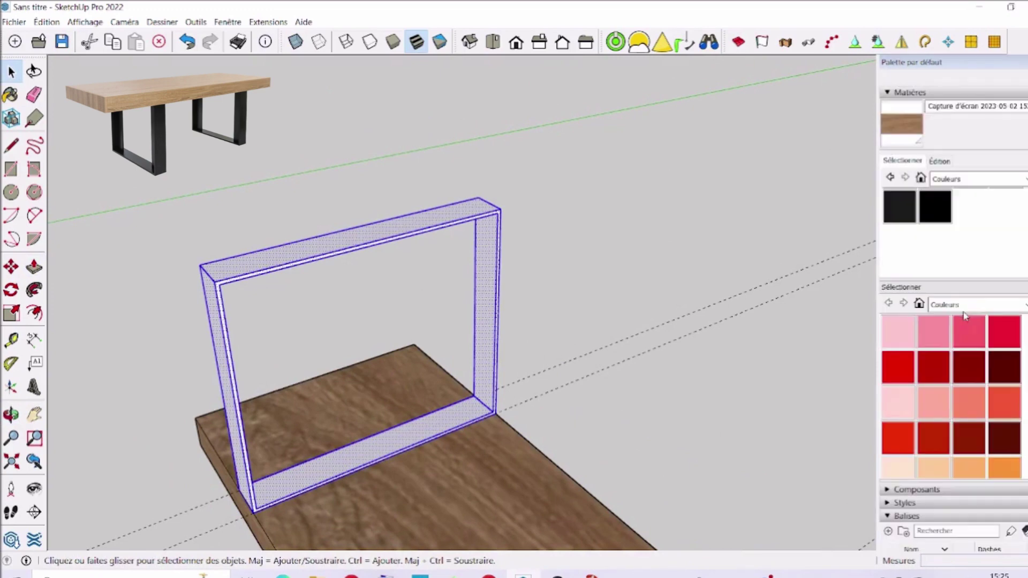
left_click(935, 206)
left_click(471, 218)
Step: Copy the black frame 122 cm to the slab's other end
key("space")
mouse_move(310, 222)
middle_mouse_down()
mouse_move(615, 367)
mouse_move(601, 406)
middle_mouse_up()
left_click(12, 267)
left_click(486, 510)
key("ctrl")
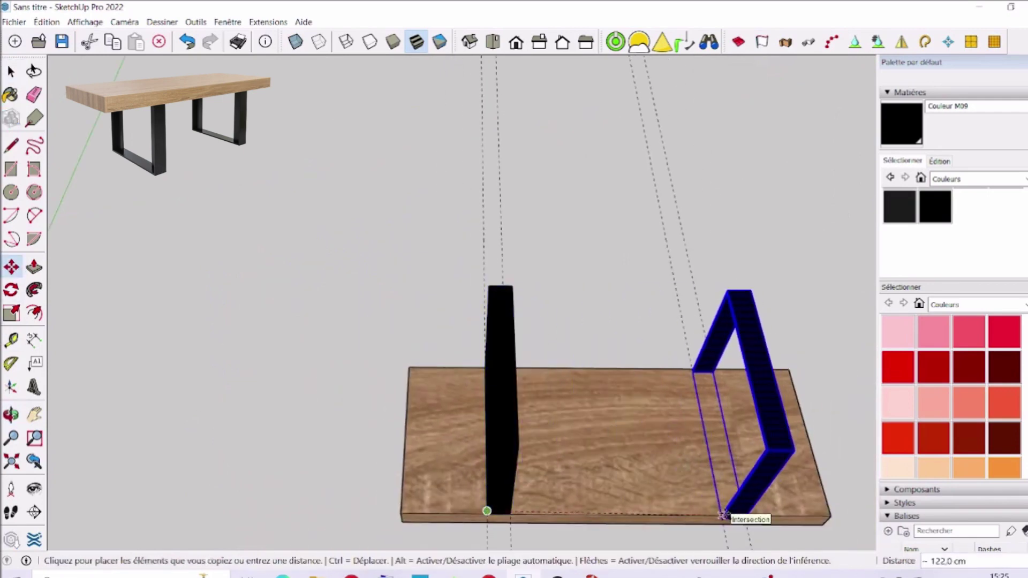
left_click(722, 515)
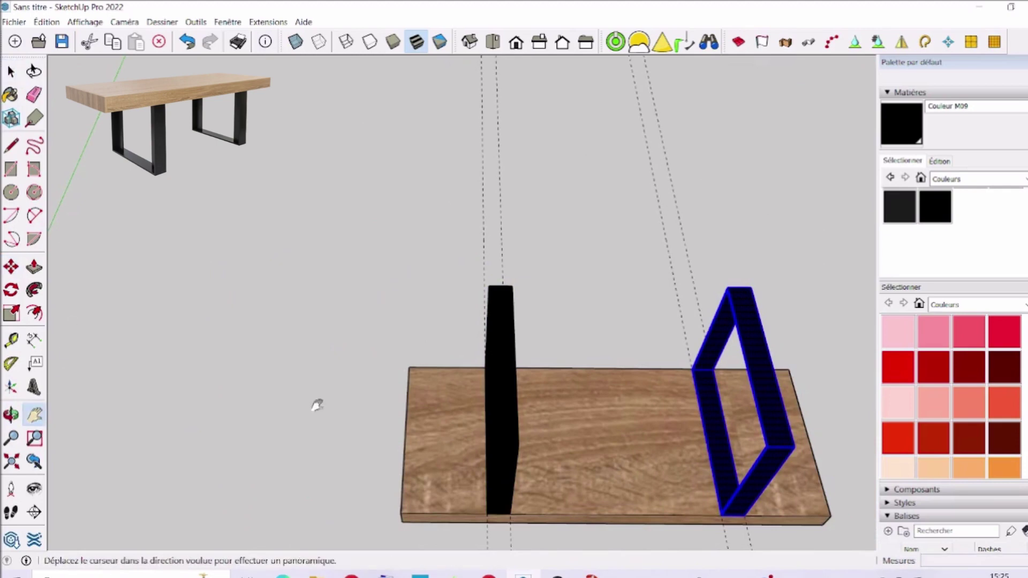
middle_click_drag(317, 406, 294, 274, "shift")
left_click(34, 95)
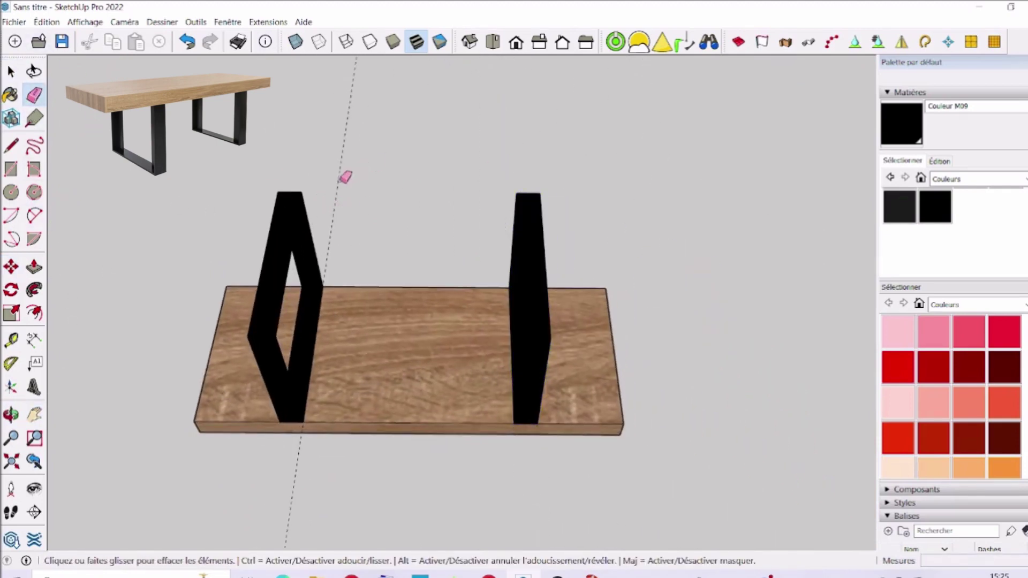
Step: Erase the leftover guide and group the slab with both frames
left_click(348, 178)
key("space")
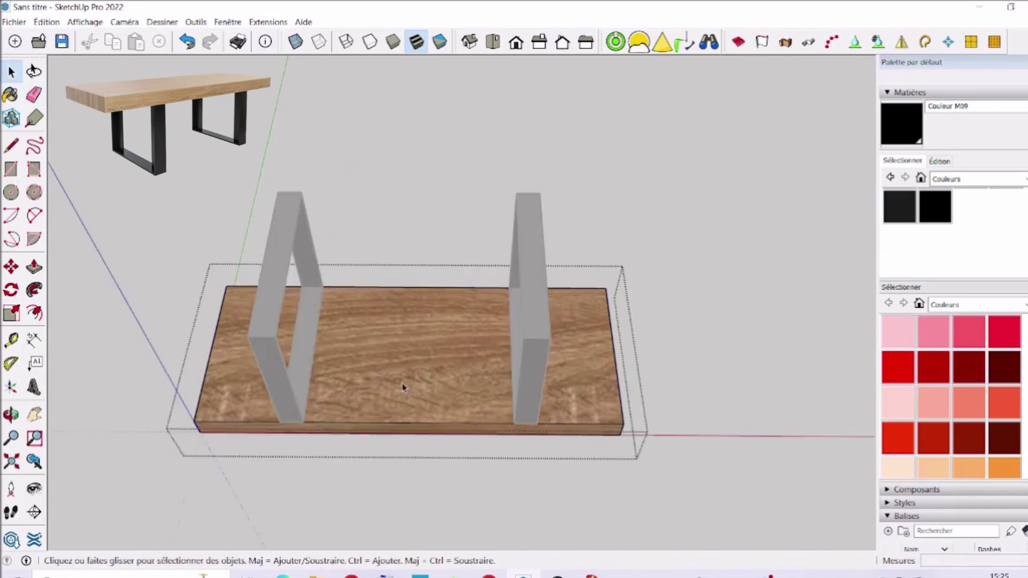
left_click_drag(83, 137, 773, 505)
right_click(465, 103)
left_click(535, 224)
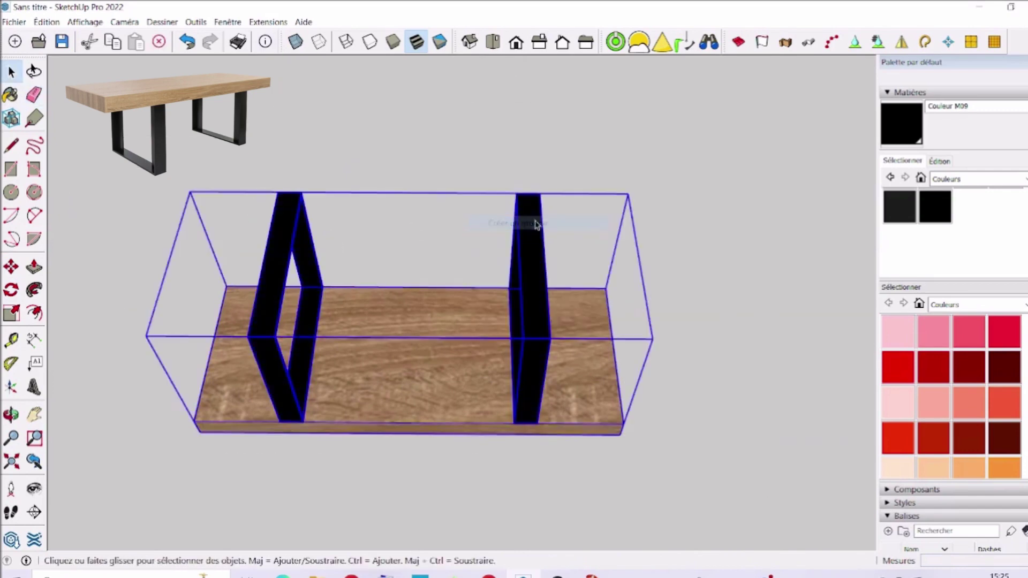
Step: Rotate the group 180° so the wooden top rests on the black legs
left_click(11, 266)
mouse_move(321, 268)
middle_mouse_down()
mouse_move(188, 263)
mouse_move(466, 345)
middle_mouse_up()
left_click(535, 394)
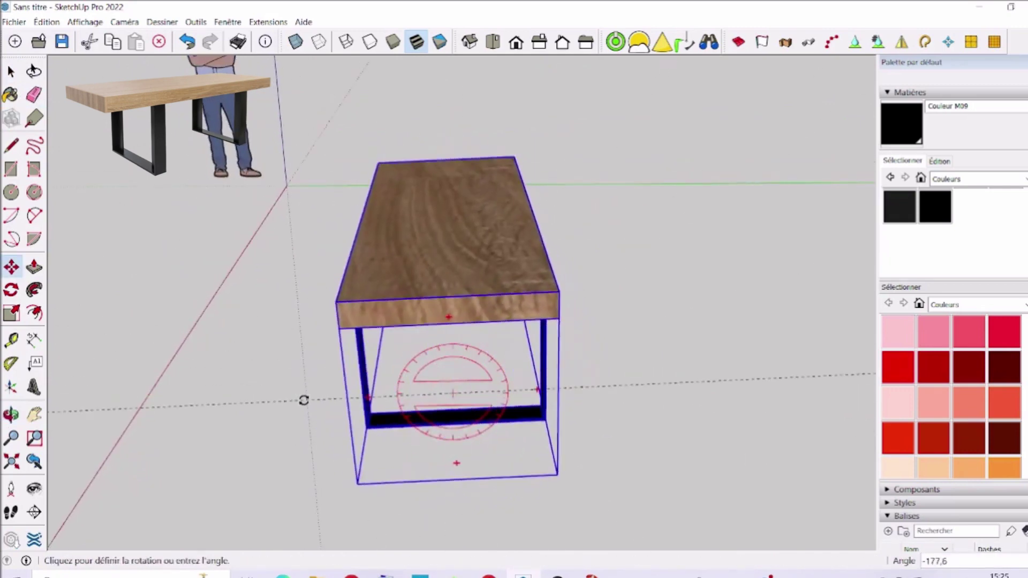
left_click(303, 399)
middle_click_drag(259, 386, 698, 368)
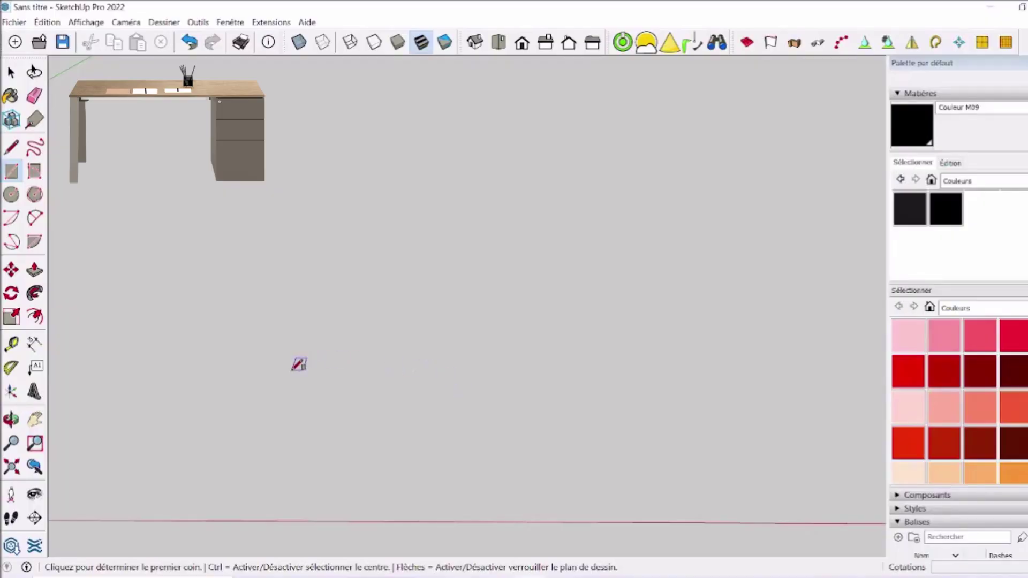
Step: Draw a base rectangle and thicken it into a 2.6 cm slab
left_click(292, 370)
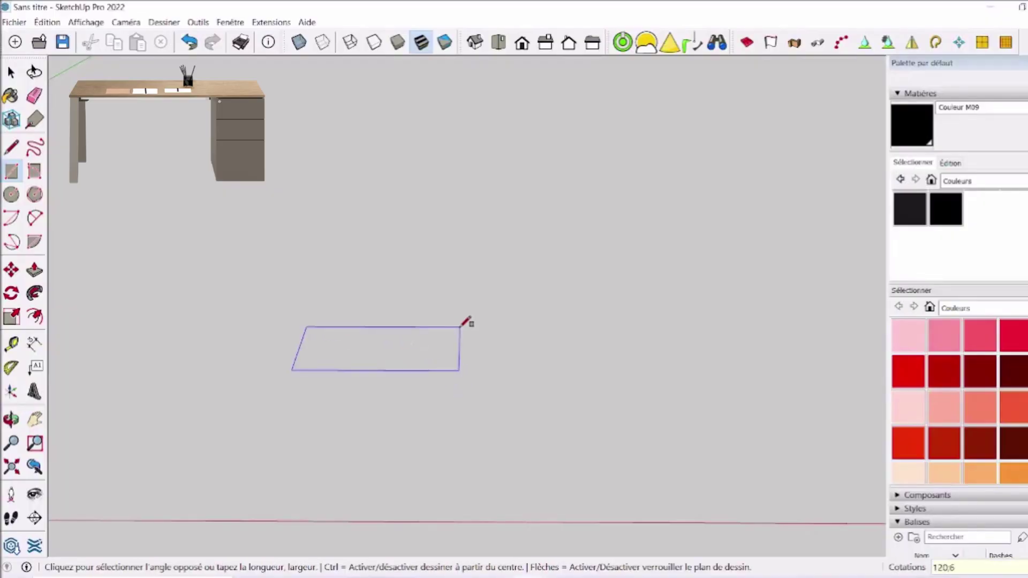
left_click(460, 327)
left_click(34, 270)
left_click(305, 362)
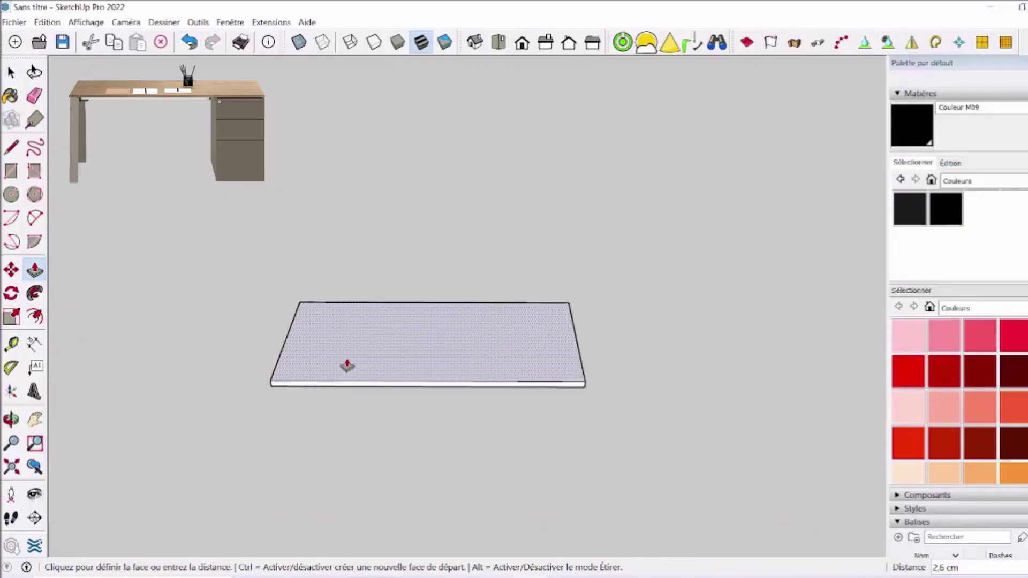
left_click(347, 366)
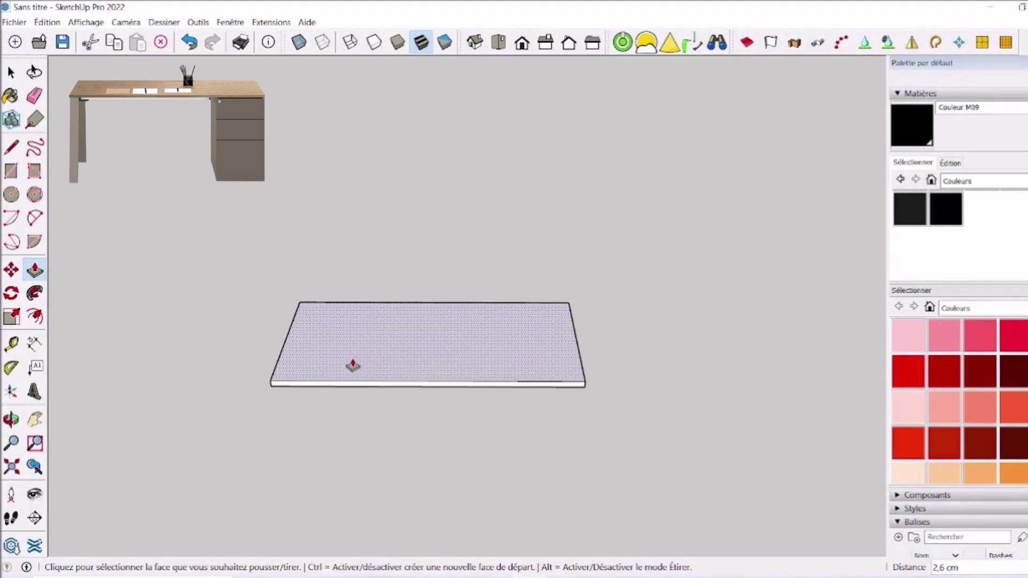
Step: Draw a 60 × 40 rectangle at one slab end and pull it up into a tall box
left_click(10, 171)
left_click(271, 381)
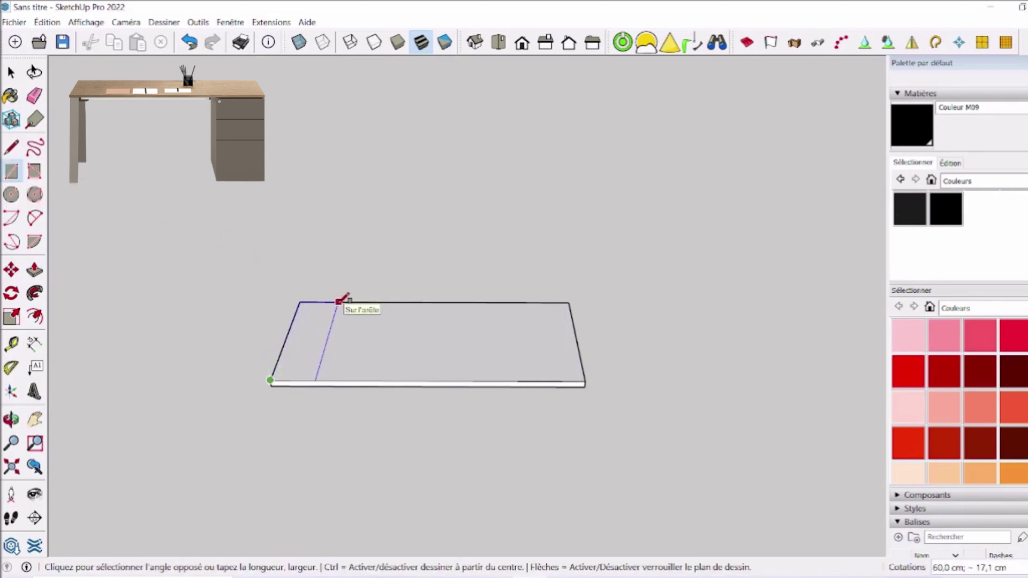
type(";40")
key("Return")
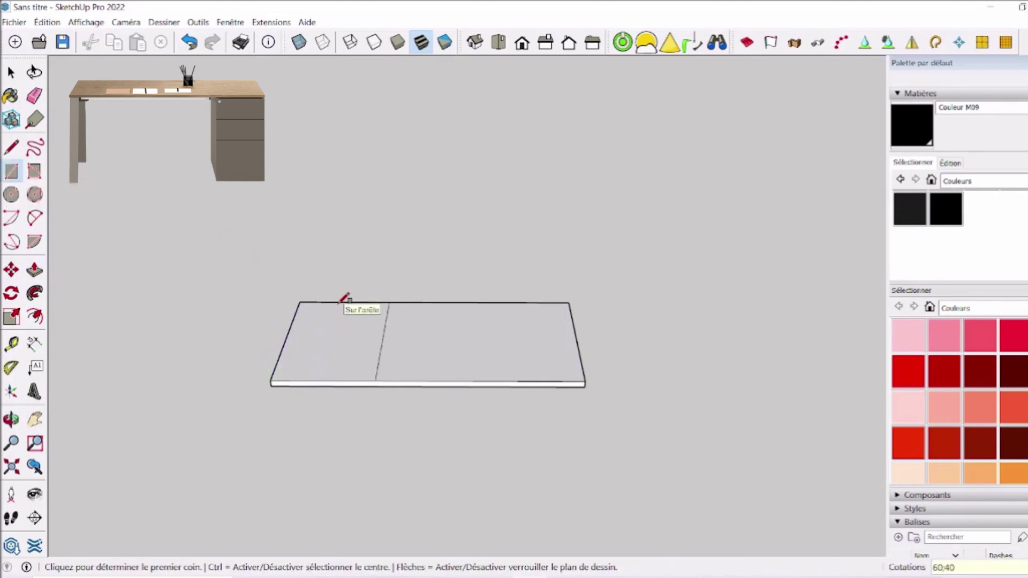
key("p")
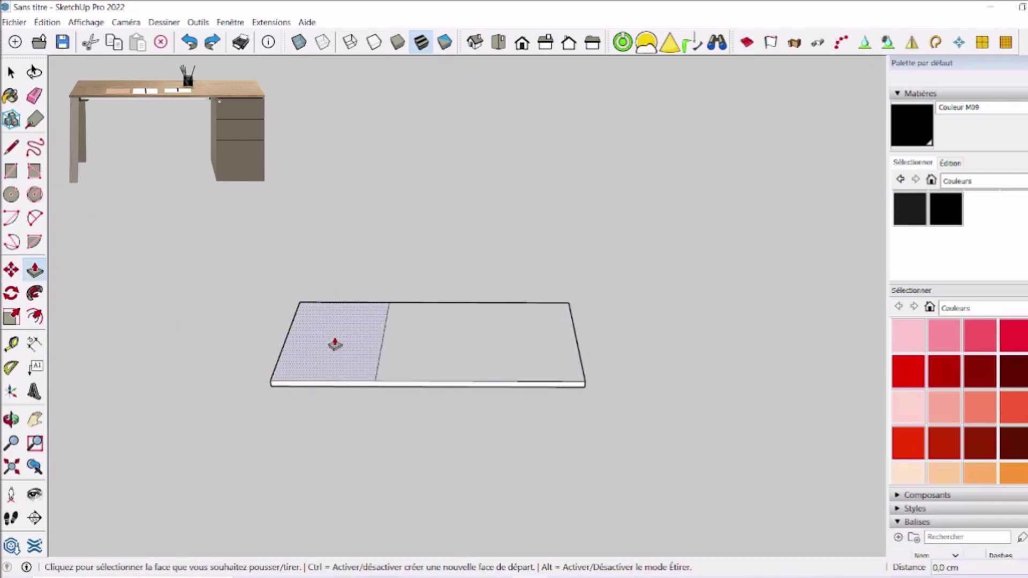
left_click(335, 344)
type("120")
key("Return")
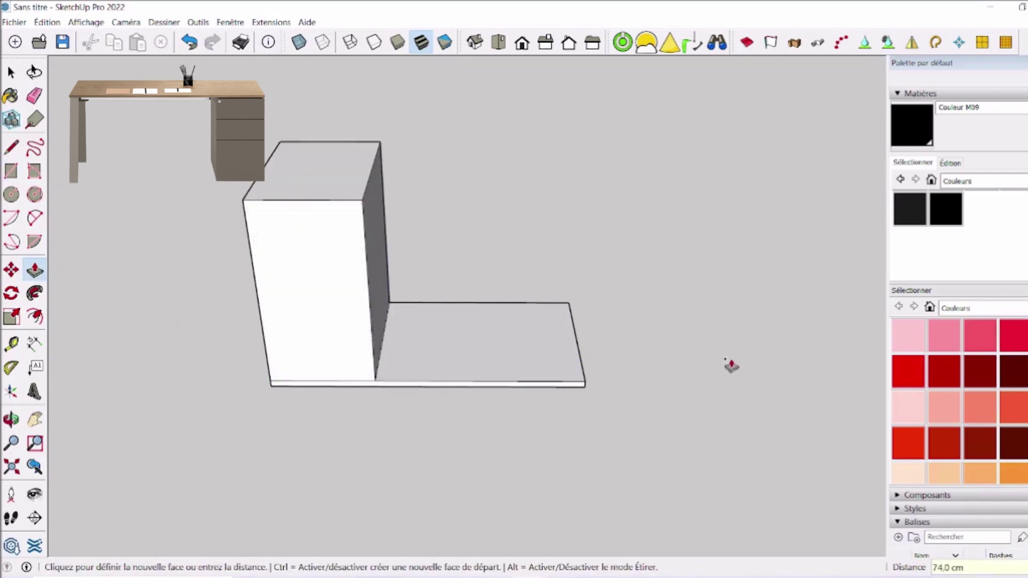
Step: Start a small square at the slab's free corner
mouse_move(729, 362)
middle_mouse_down()
mouse_move(378, 409)
mouse_move(512, 414)
middle_mouse_up()
key("r")
left_click(529, 453)
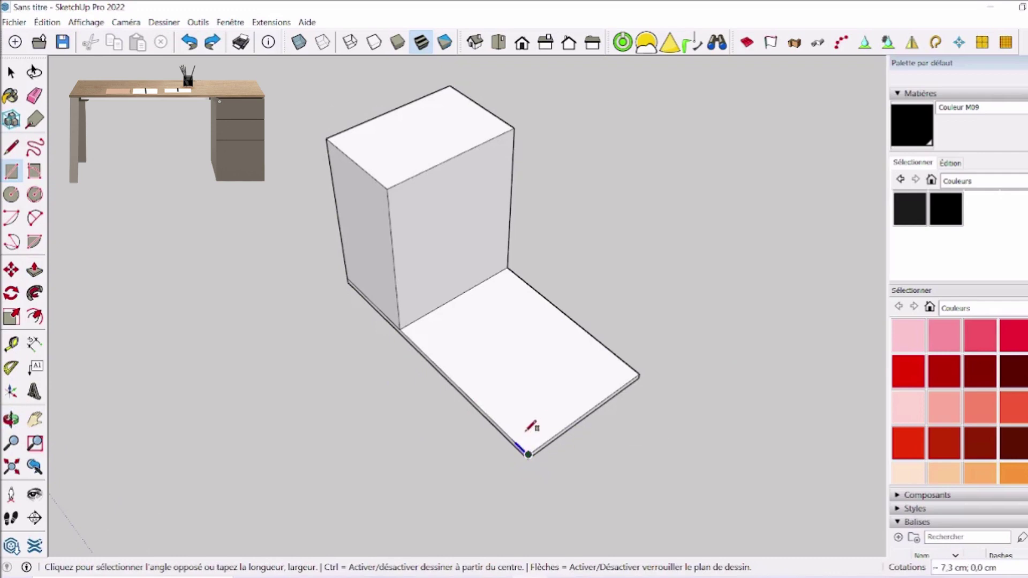
scroll(530, 427, "up", 3)
Step: Finish the corner square and copy it to the opposite slab corner
left_click(532, 435)
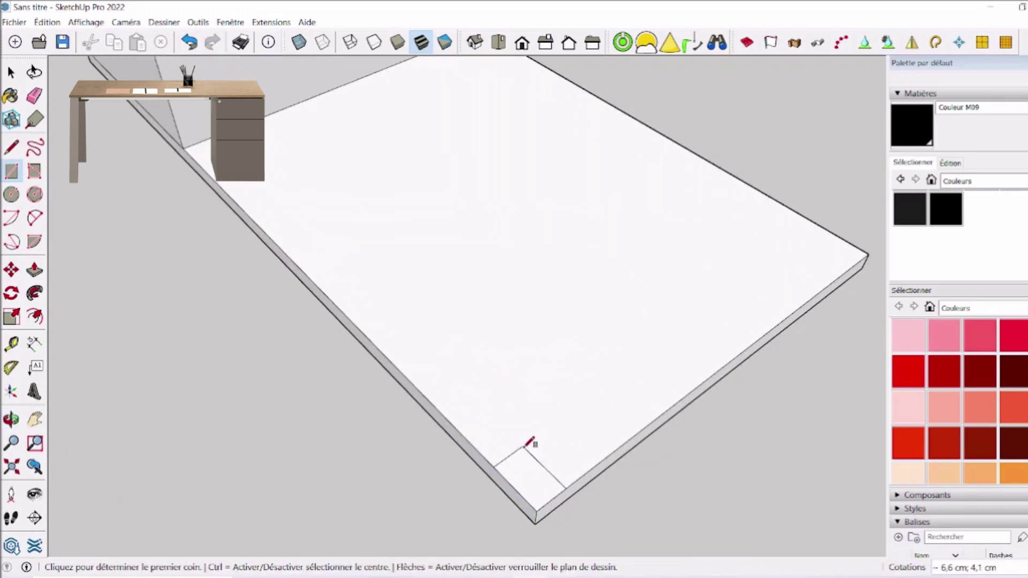
key("space")
middle_click_drag(532, 434, 478, 438)
scroll(474, 406, "up", 2)
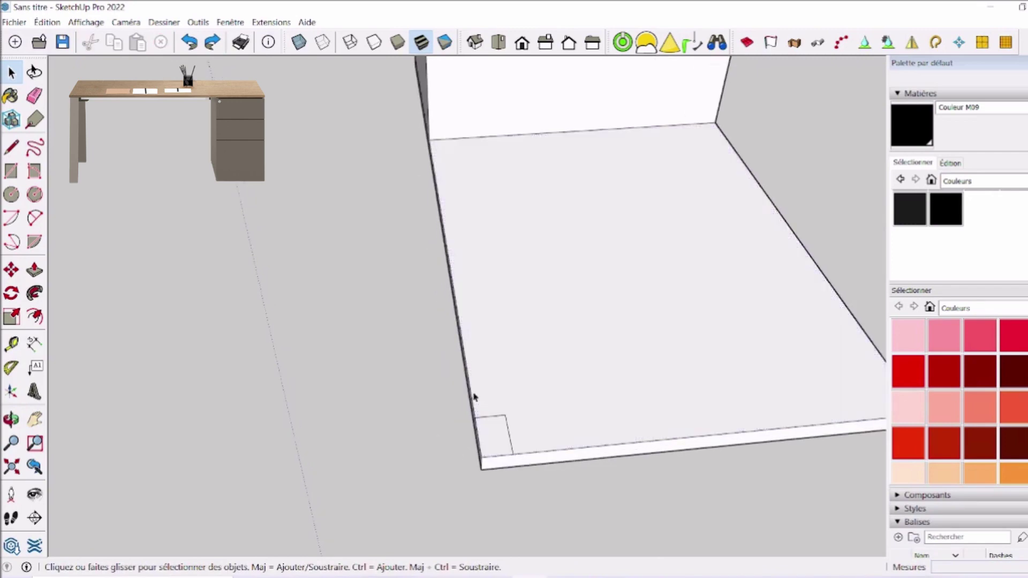
left_click(12, 273)
key("ctrl")
left_click(481, 456)
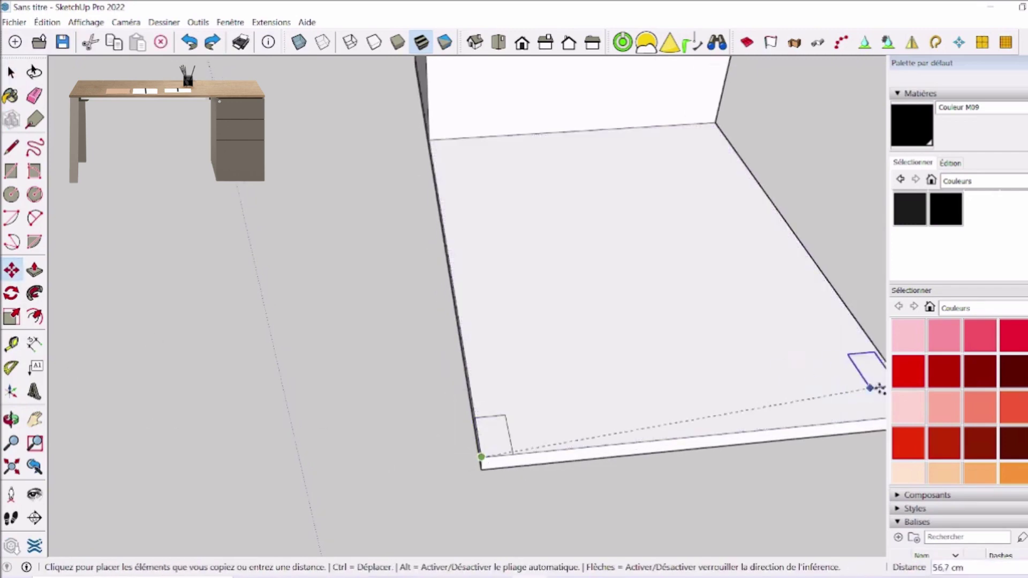
middle_click_drag(409, 433, 374, 428)
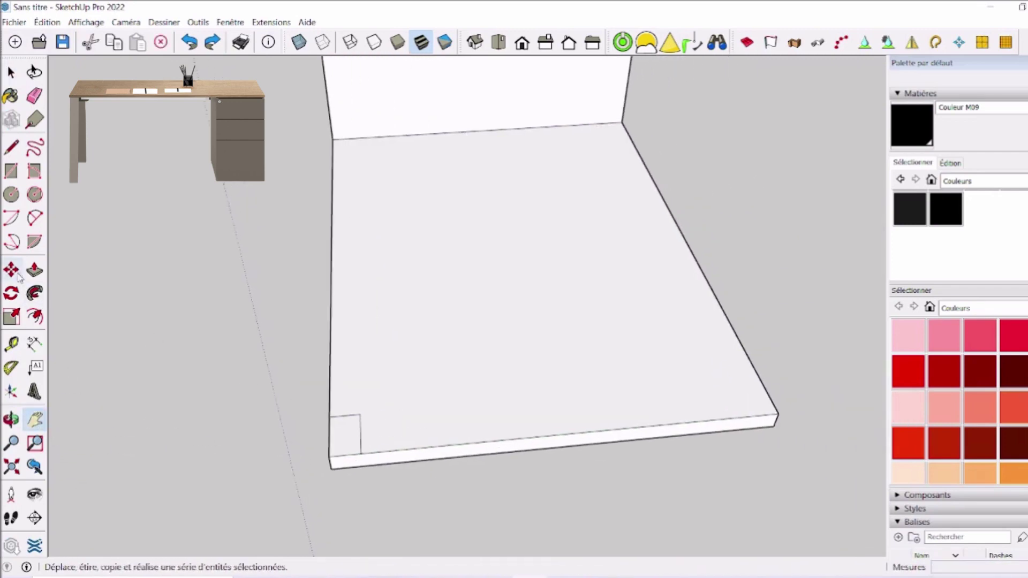
left_click(739, 420)
Step: Raise both corner squares 74 cm into legs
key("p")
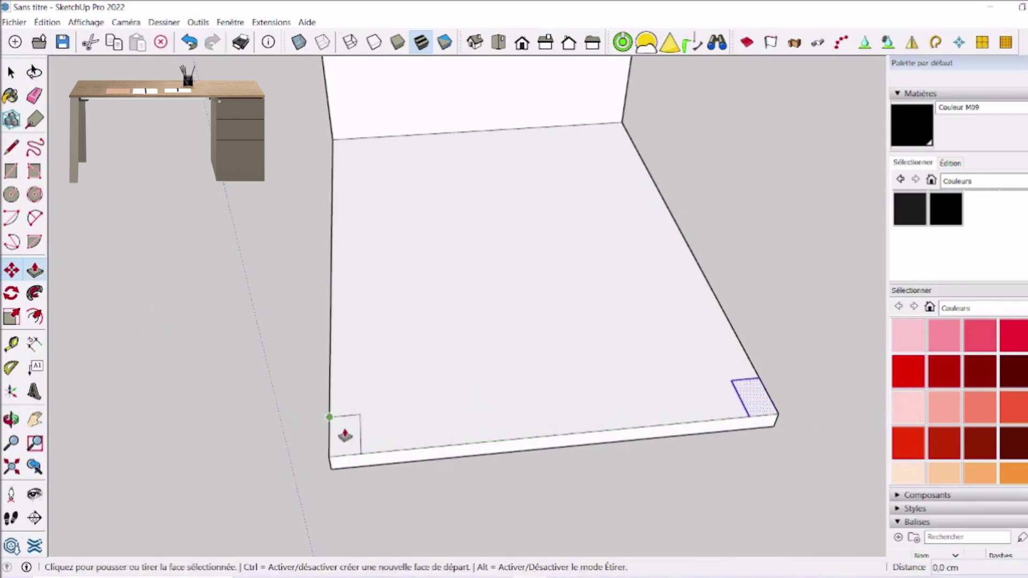
left_click(347, 430)
type("74")
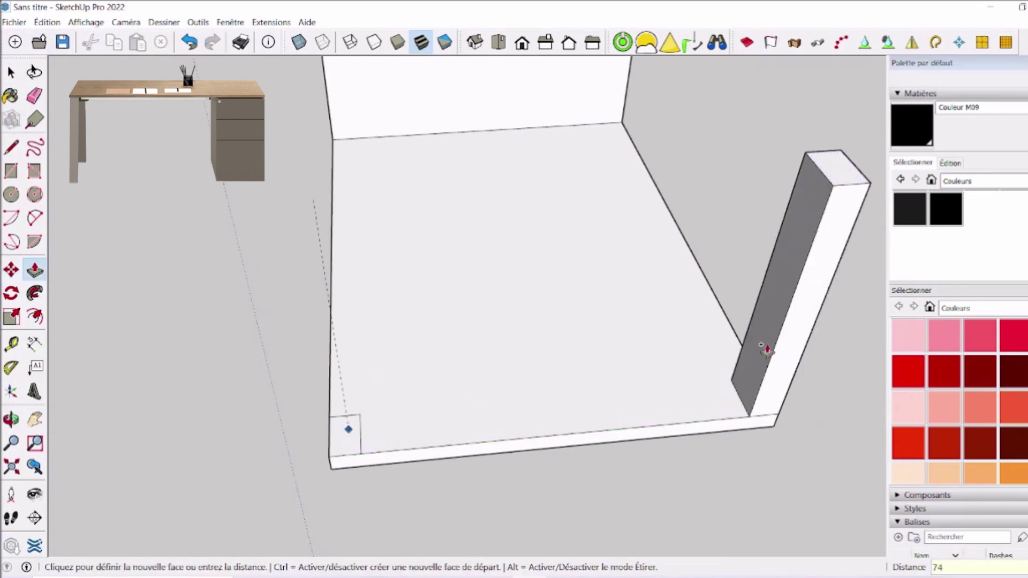
key("Return")
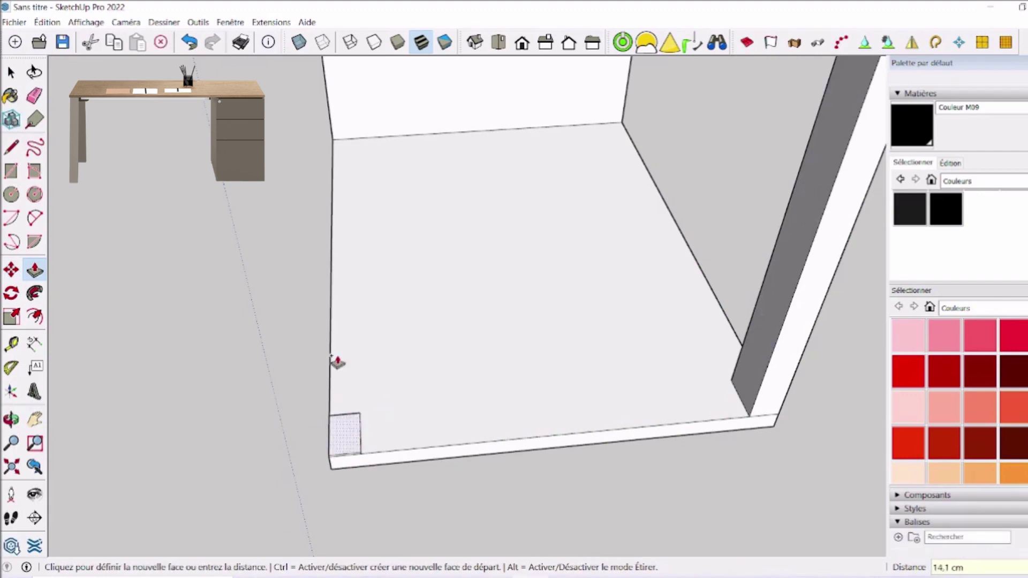
scroll(440, 240, "down", 5)
left_click(569, 138)
middle_click_drag(569, 138, 734, 263)
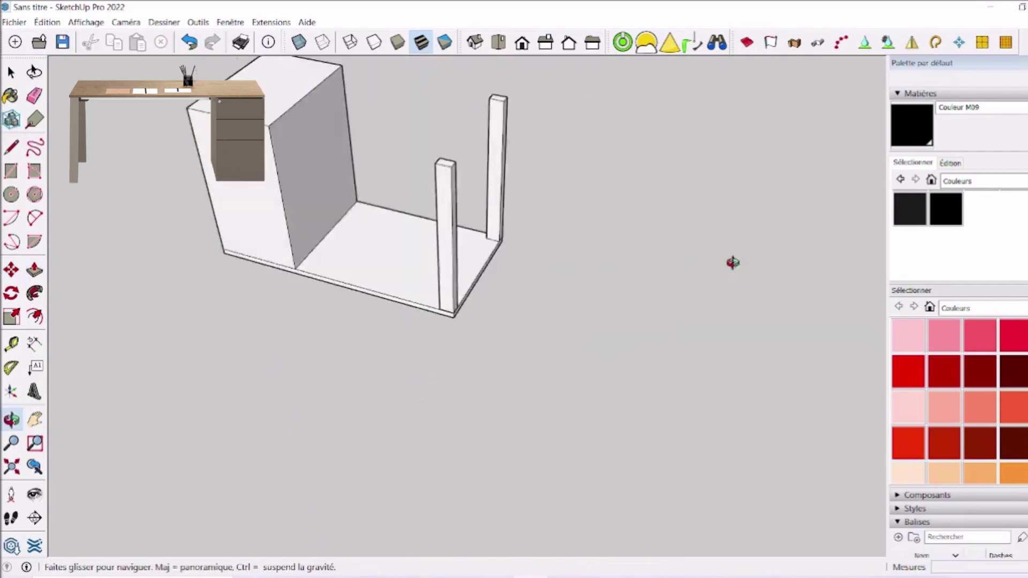
Step: Turn the entire cabinet into a single component with Créer composant
key("space")
triple_click(217, 227)
right_click(218, 228)
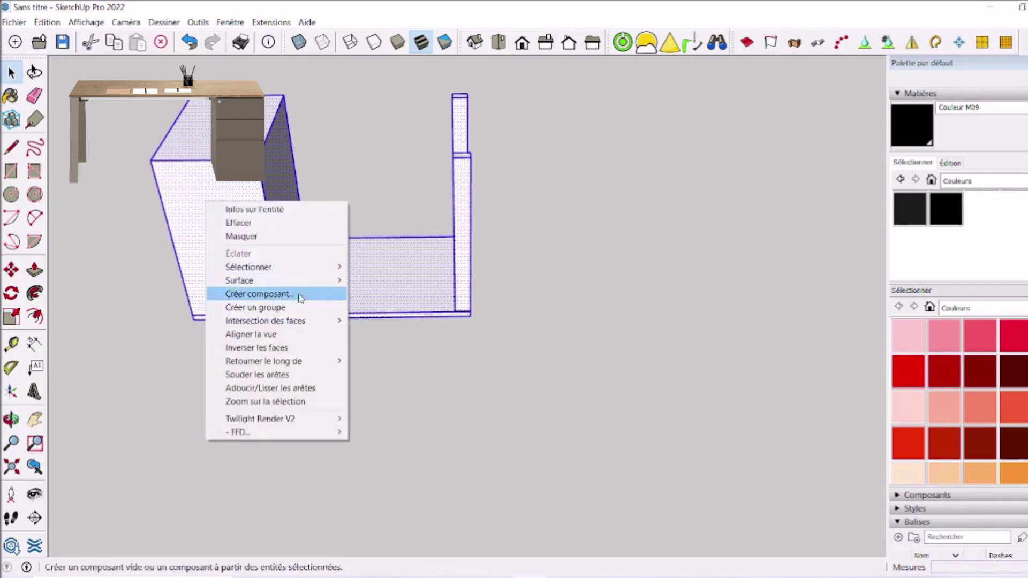
left_click(292, 307)
middle_click_drag(403, 231, 625, 203)
mouse_move(321, 236)
middle_mouse_down("shift")
mouse_move(321, 286)
mouse_move(300, 353)
middle_mouse_up("shift")
Step: Rotate the component 180° twice so the slab becomes the desktop
key("m")
left_click(498, 413)
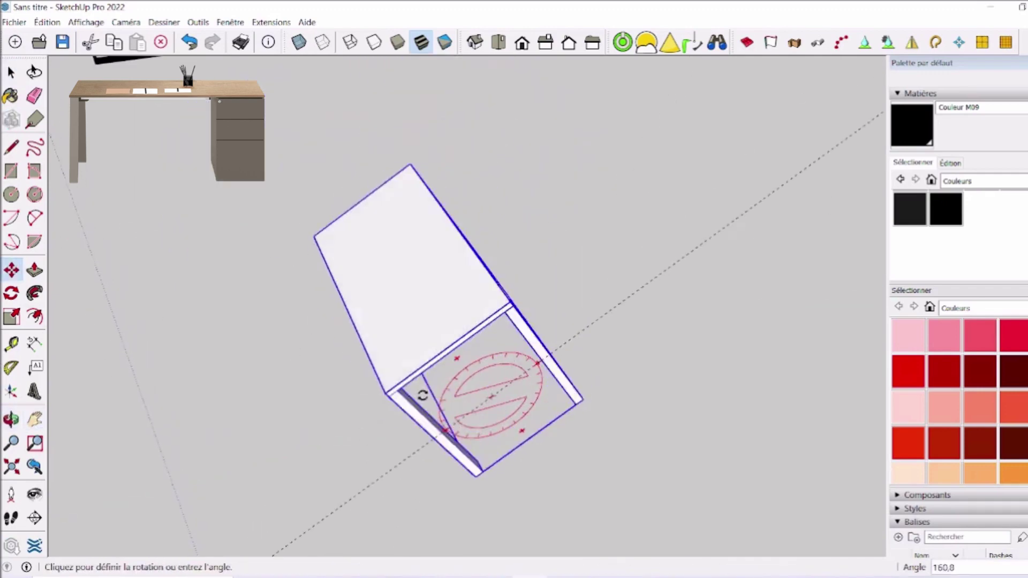
left_click(389, 430)
left_click(407, 199)
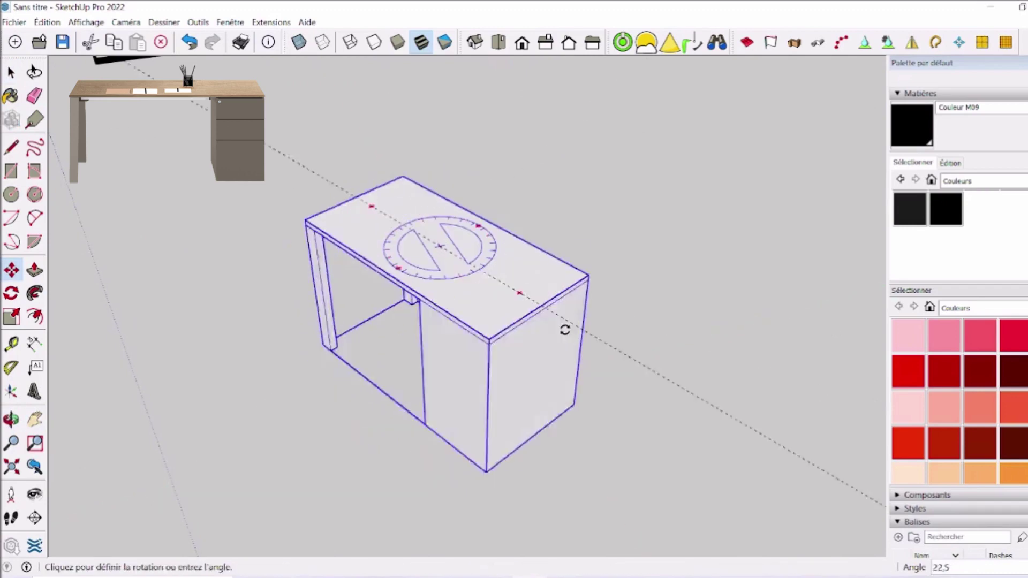
left_click(518, 359)
middle_click_drag(367, 415, 727, 334)
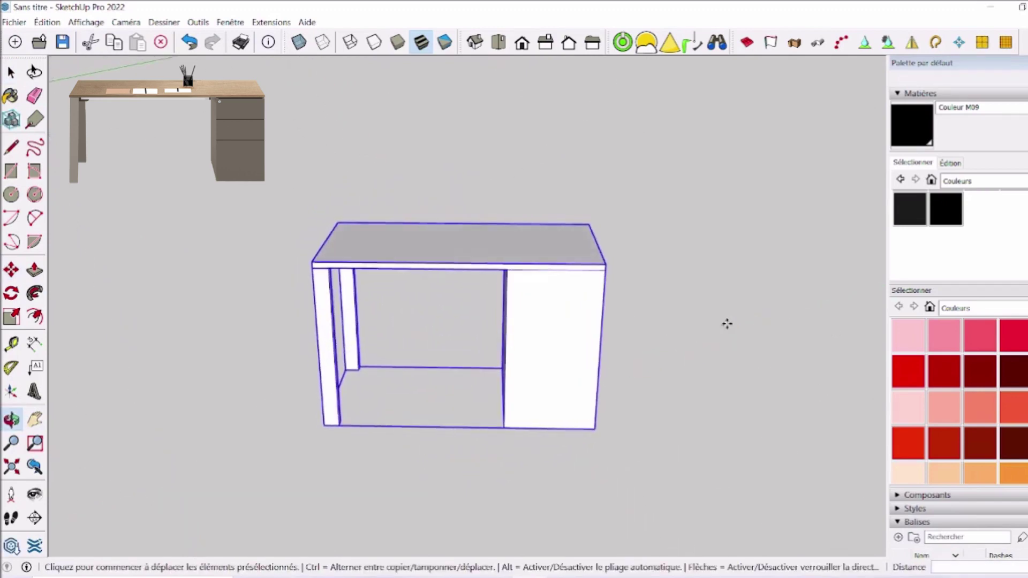
Step: Draw two horizontal lines across the box front to divide the drawer fronts
key("l")
left_click(477, 312)
left_click(610, 314)
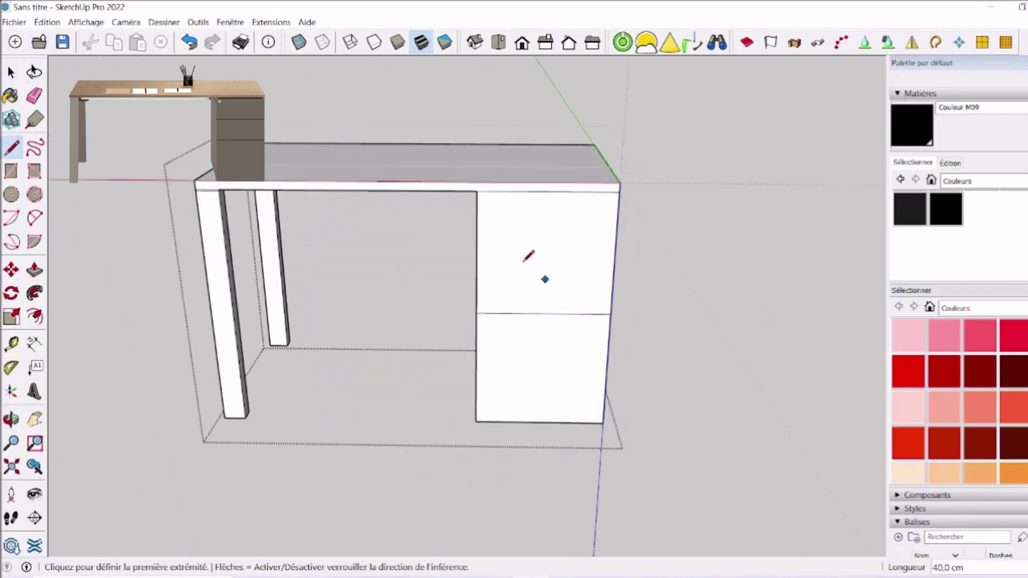
left_click(477, 253)
left_click(620, 252)
middle_click_drag(425, 395, 421, 413)
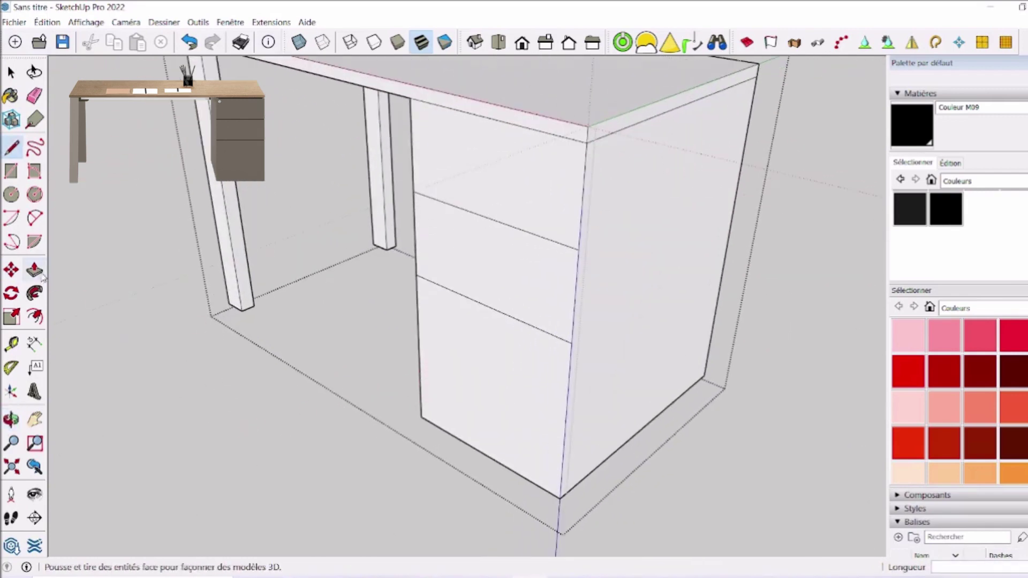
Step: Pull the lower, middle and upper drawer fronts out about 2 cm each
left_click(35, 270)
left_click(454, 328)
left_click(454, 328)
left_click(482, 278)
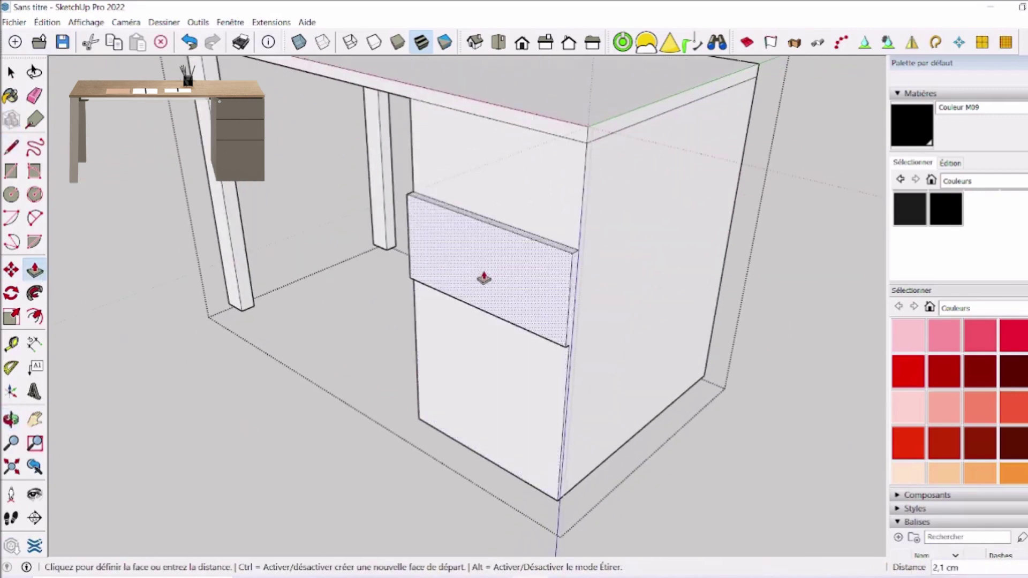
left_click(551, 345)
left_click(558, 246)
left_click(557, 287)
mouse_move(584, 289)
middle_mouse_down()
mouse_move(621, 306)
mouse_move(573, 324)
middle_mouse_up()
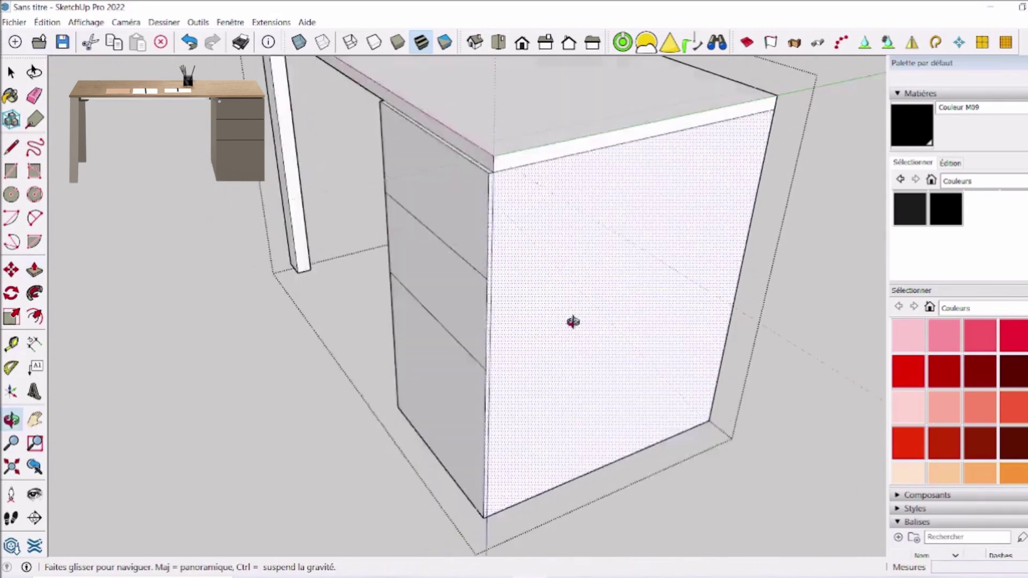
left_click(56, 238)
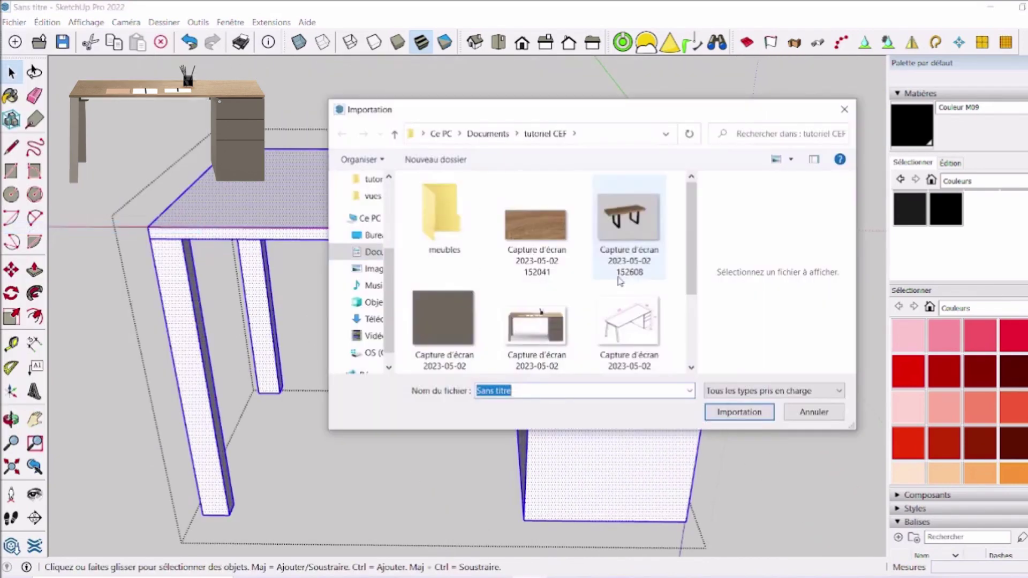
Step: Import the capture image as a texture and paint the desk's legs and drawer cabinet with it
scroll(589, 241, "down", 2)
left_click(681, 202)
left_click(650, 471)
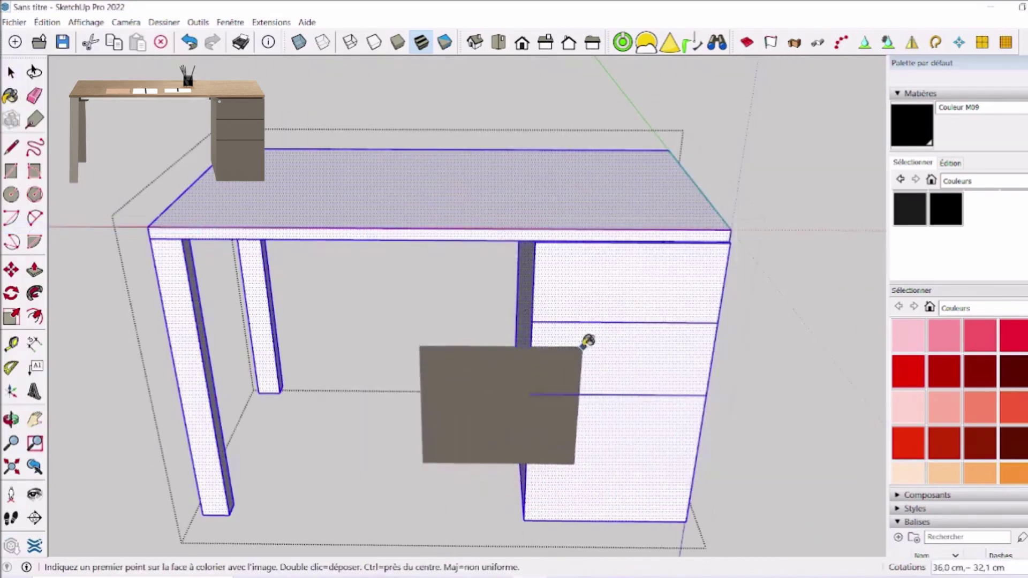
left_click(525, 518)
left_click(654, 396)
triple_click(624, 362)
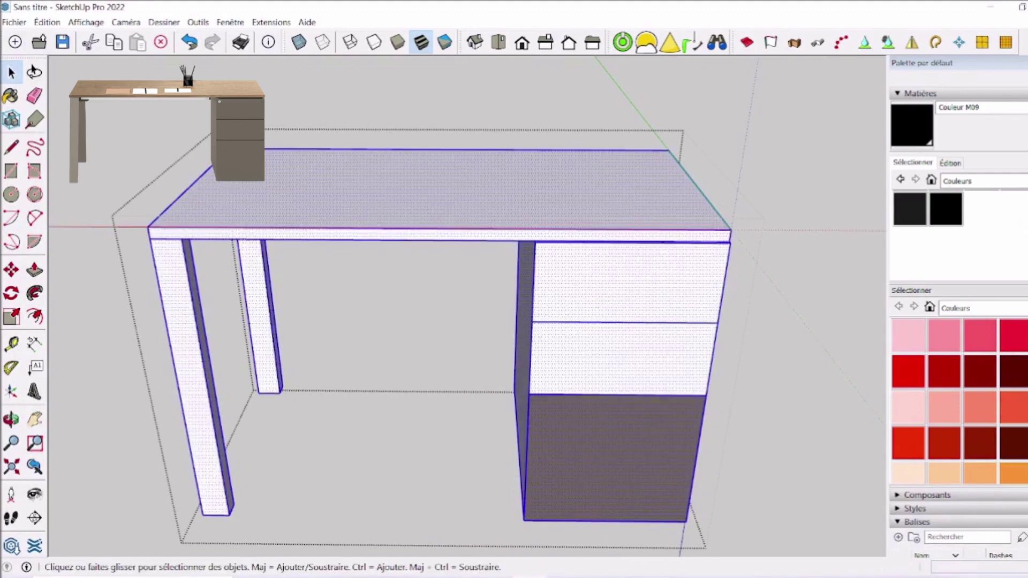
key("b")
left_click(625, 358)
key("space")
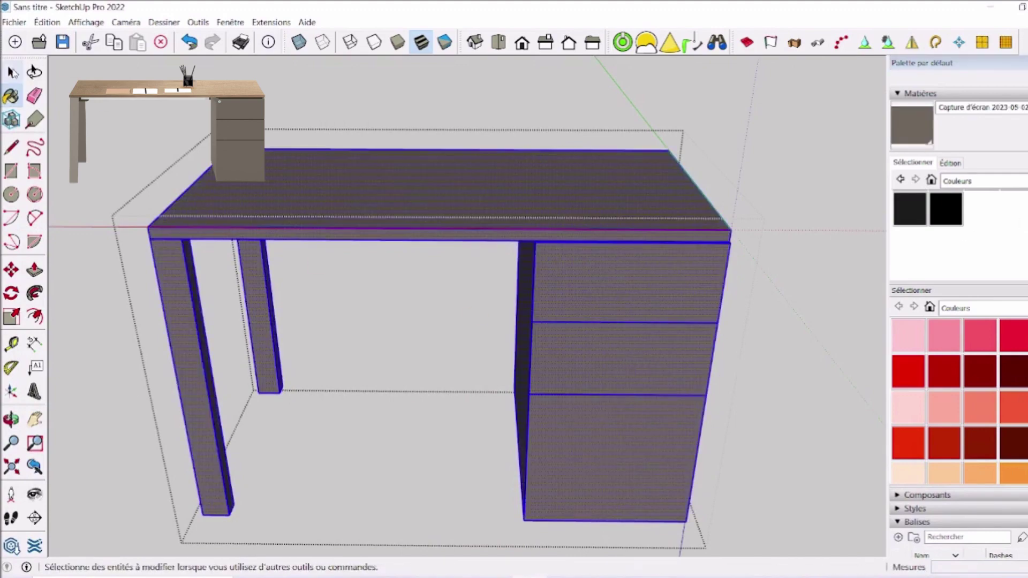
key("ctrl+z")
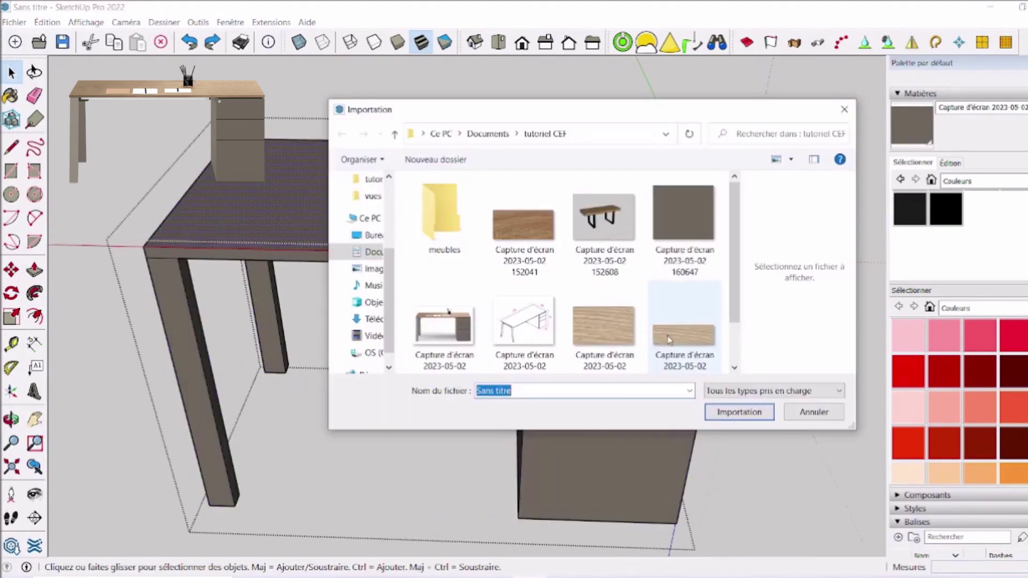
Step: Import the light wood image as a texture and paint the desktop with it
left_click(669, 339)
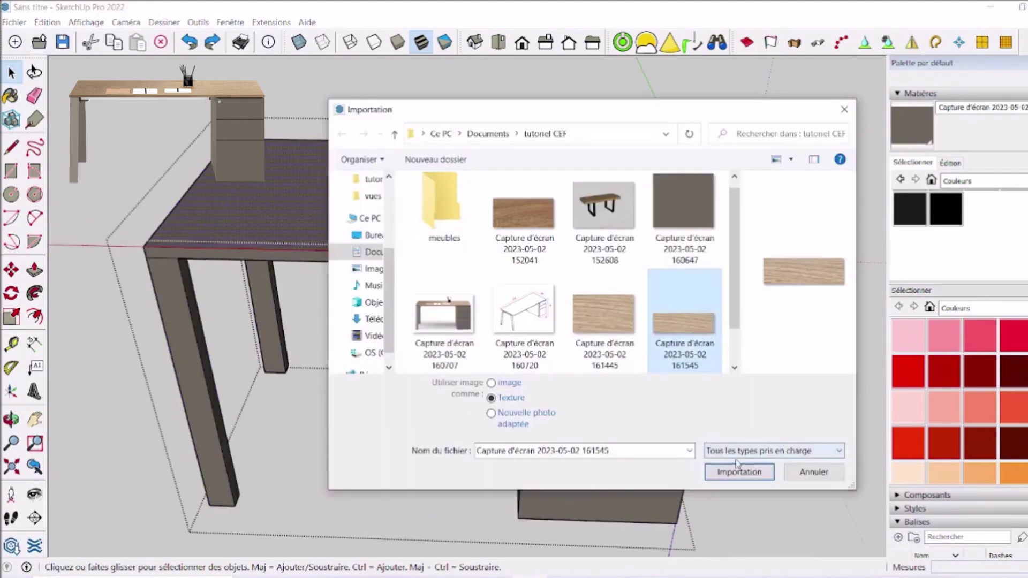
left_click(738, 473)
left_click(143, 246)
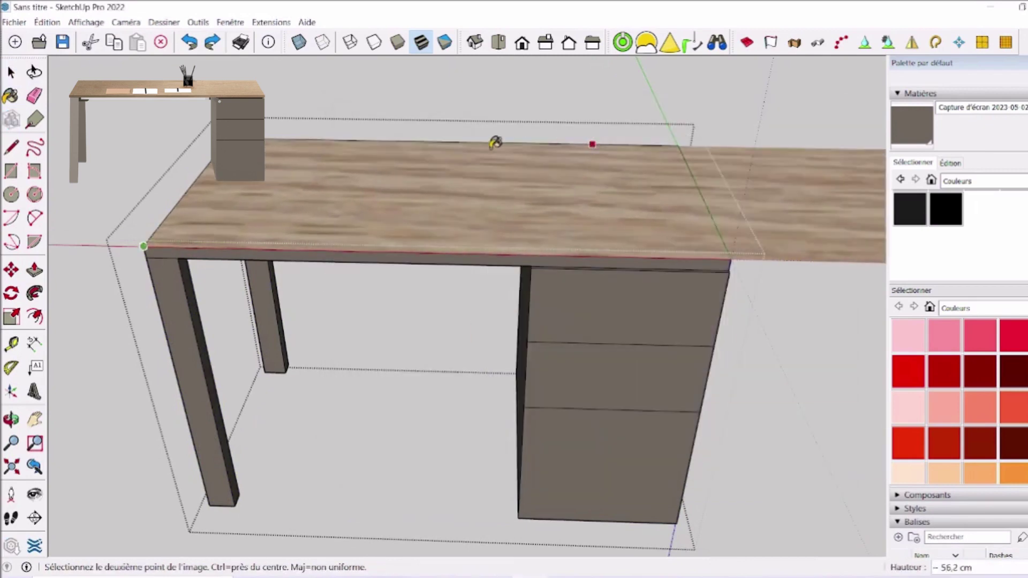
left_click(246, 227)
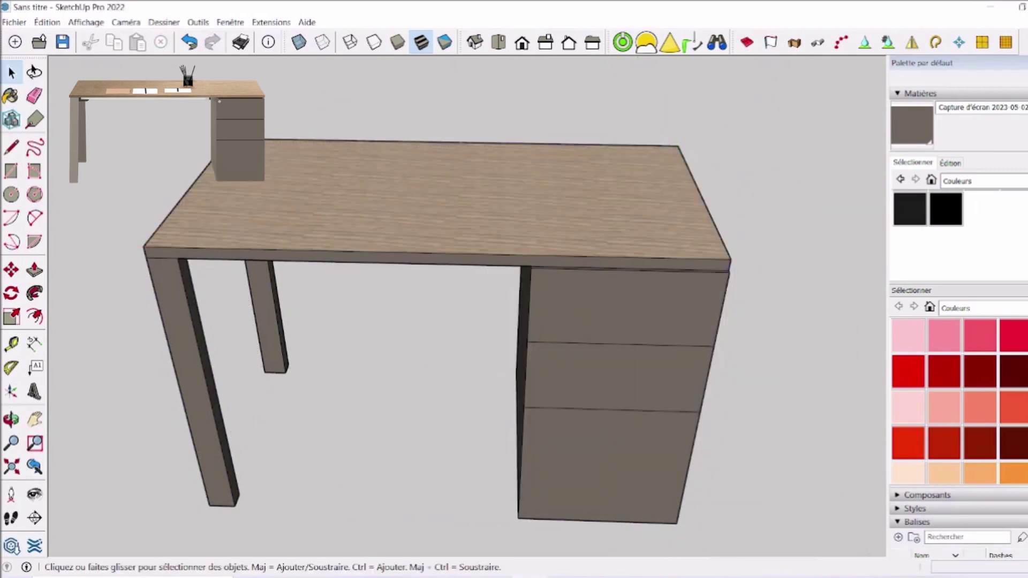
key("b")
left_click(456, 255)
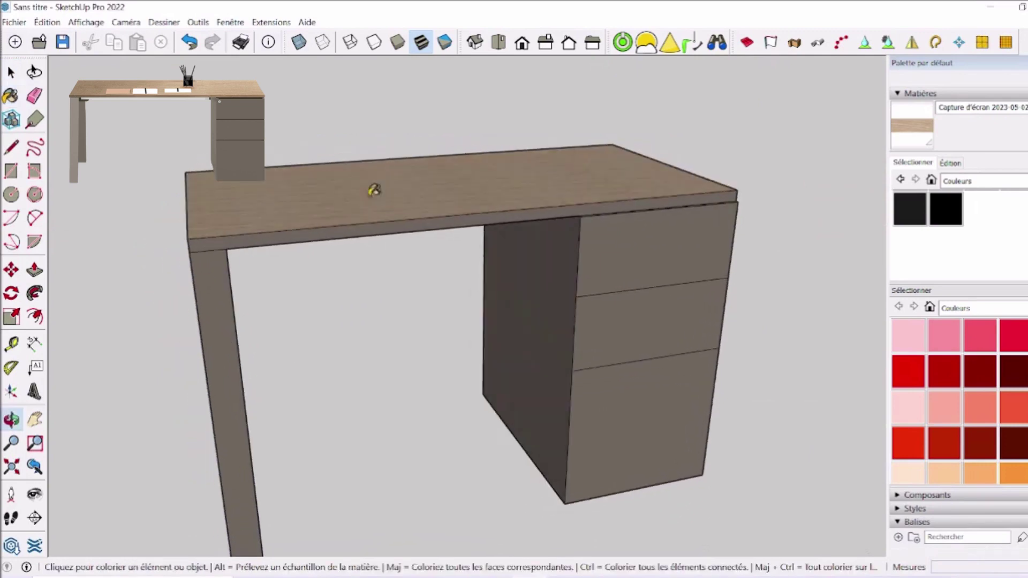
Step: Orbit around the finished desk to inspect it from both sides
key("space")
left_click(274, 210)
key("b")
middle_click_drag(768, 167, 339, 263)
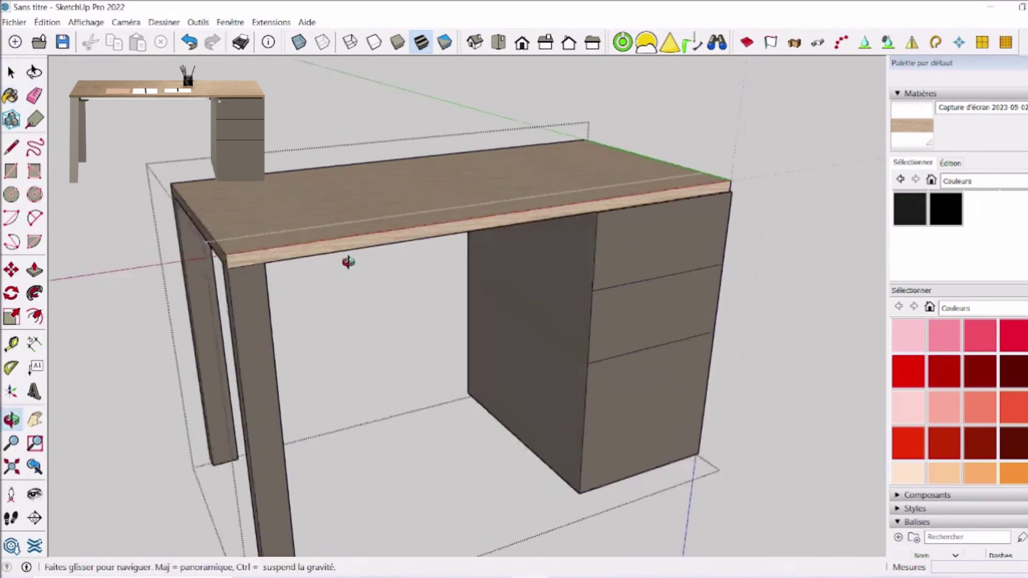
mouse_move(653, 252)
middle_mouse_down()
mouse_move(318, 279)
mouse_move(213, 259)
mouse_move(718, 266)
middle_mouse_up()
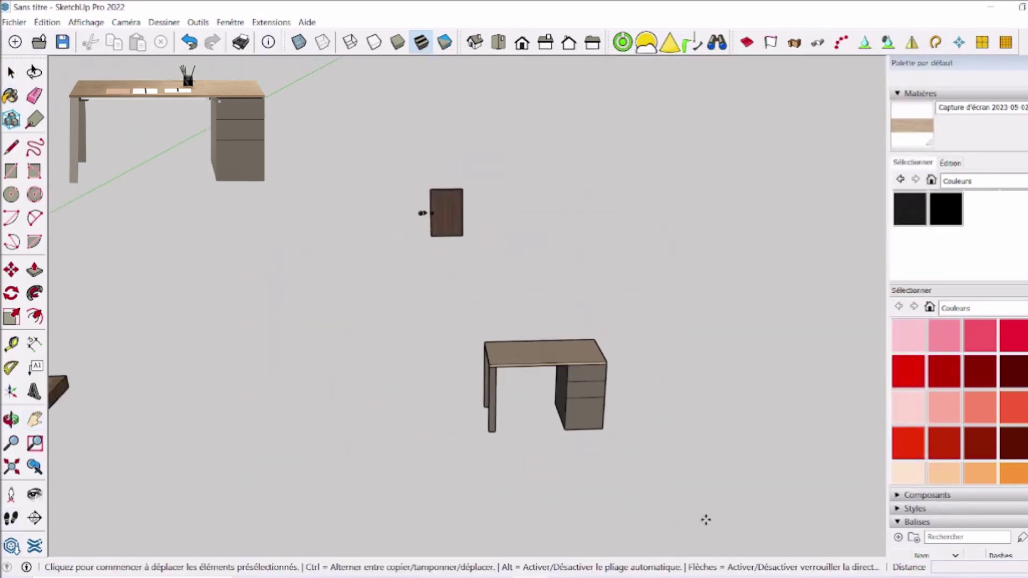
Step: Move the round knob onto the desk's top drawer front, orbiting and zooming to check placement
left_click(419, 211)
scroll(511, 370, "up", 2)
scroll(475, 379, "up", 2)
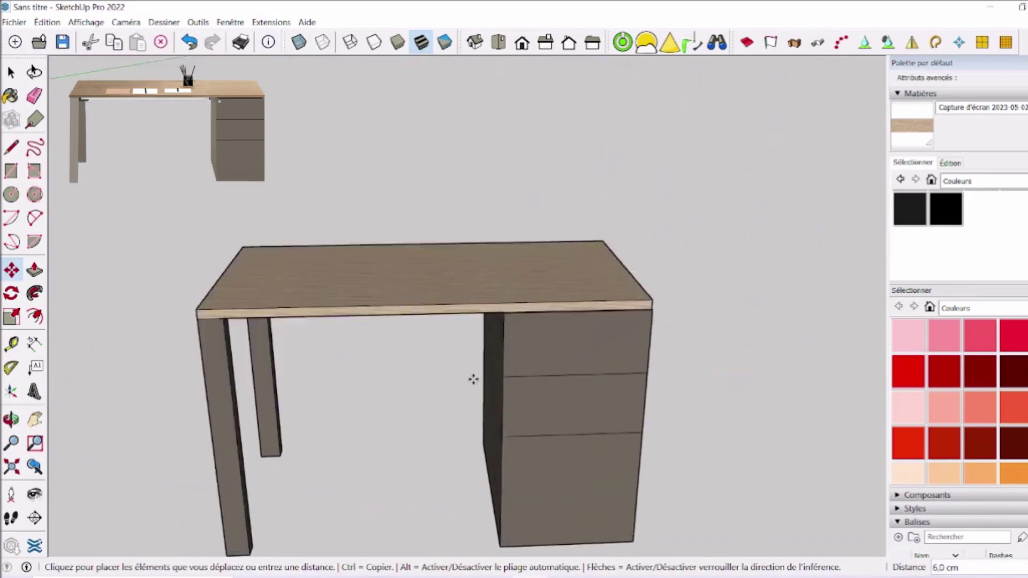
scroll(522, 349, "up", 5)
middle_click_drag(493, 332, 720, 379)
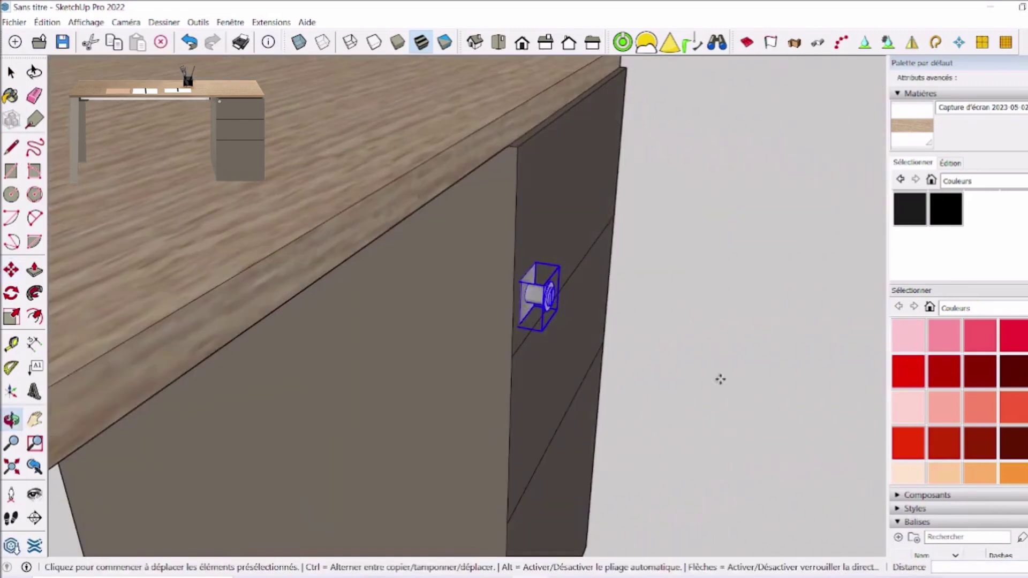
middle_click_drag(528, 292, 436, 301)
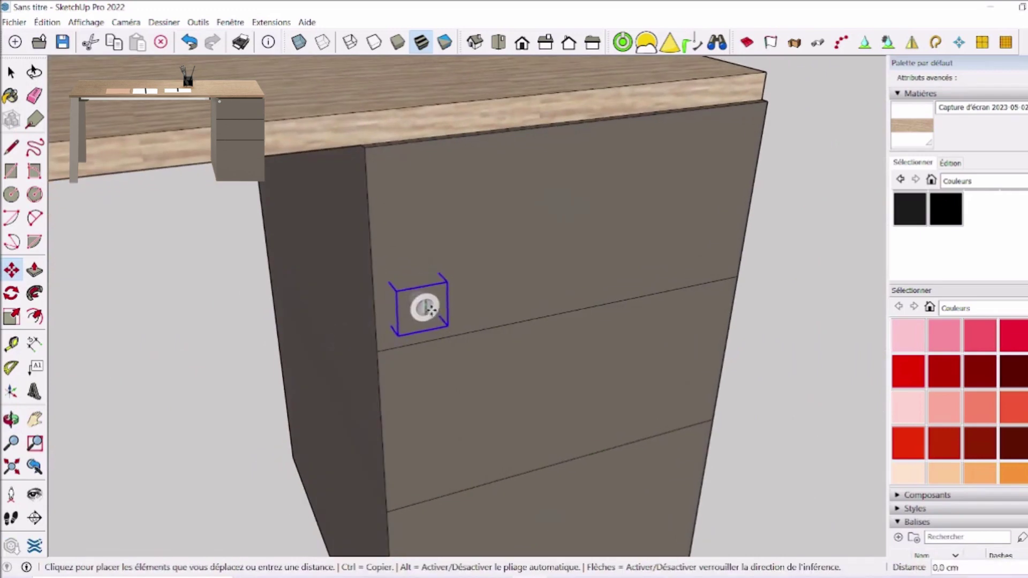
middle_click_drag(427, 308, 587, 332)
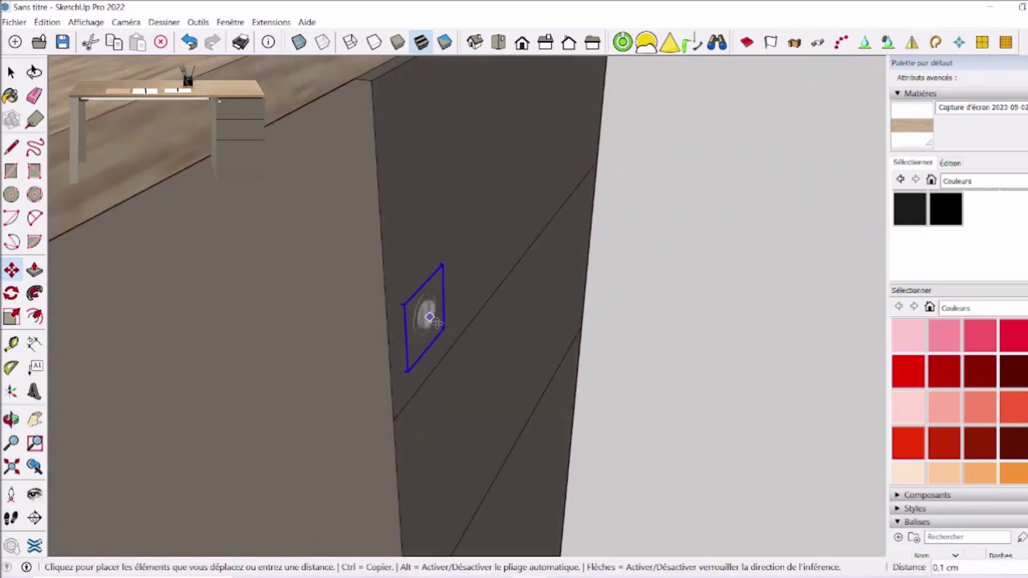
middle_click_drag(430, 317, 390, 243)
scroll(390, 243, "down", 3)
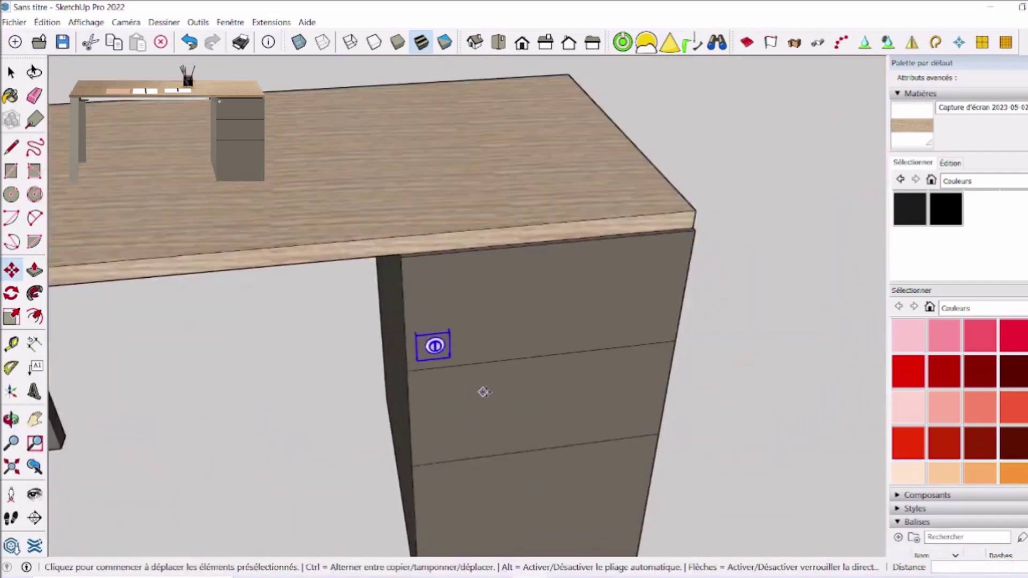
mouse_move(482, 392)
middle_mouse_down()
mouse_move(424, 329)
mouse_move(407, 390)
mouse_move(281, 345)
middle_mouse_up()
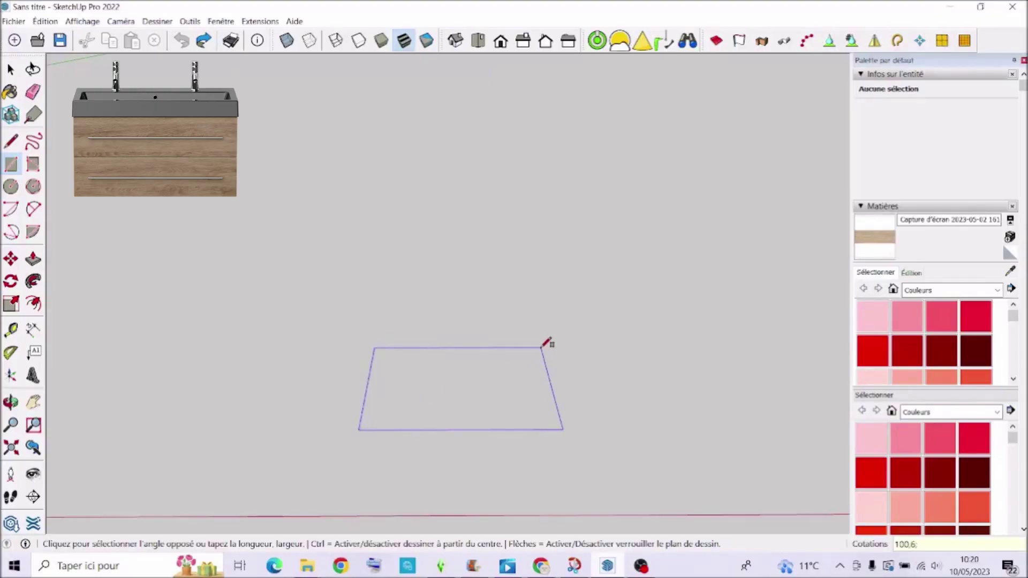
Step: Draw a 100,6 by 48,1 rectangle and push/pull it up into a 60 cm box
type("48,1")
key("Return")
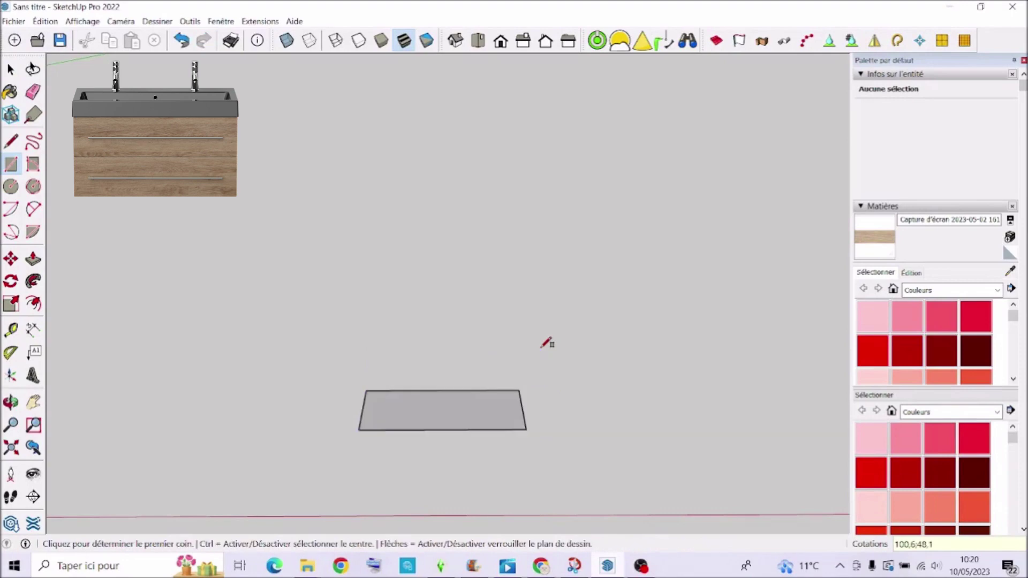
left_click(33, 260)
left_click(435, 410)
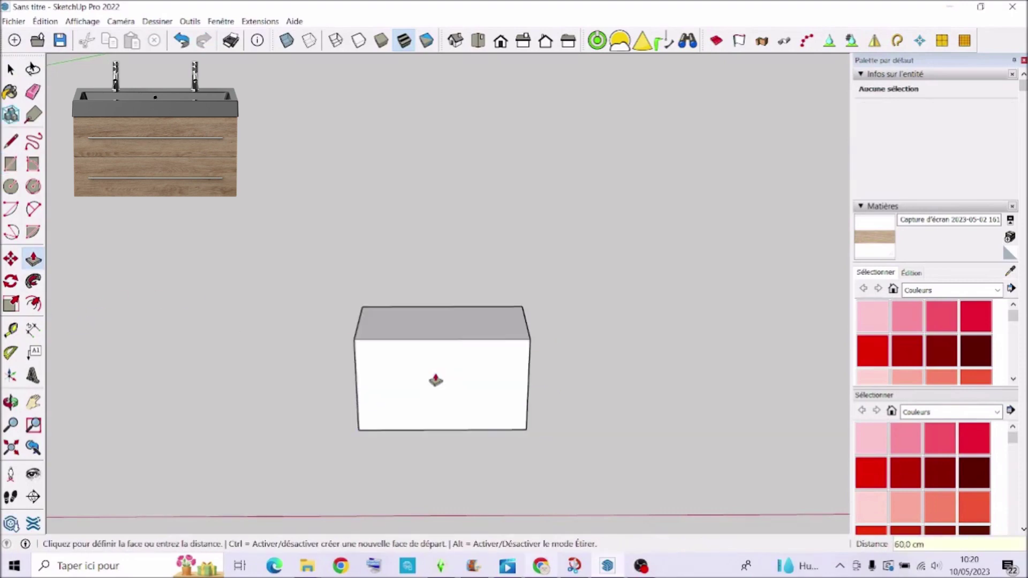
Step: Divide the box front with a line and offset the upper and lower drawer fronts
left_click(356, 385)
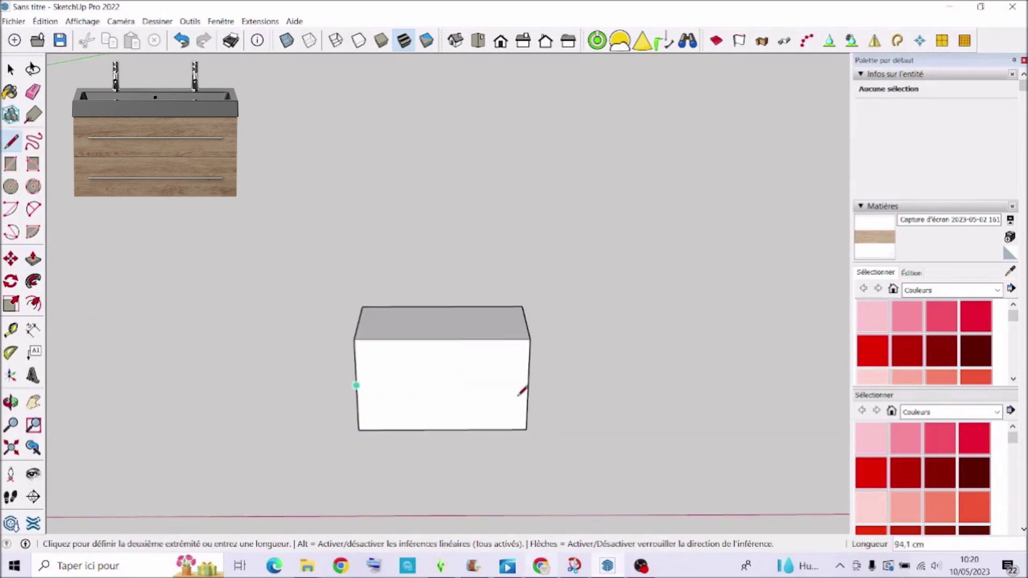
scroll(535, 378, "up", 3)
scroll(524, 415, "up", 5)
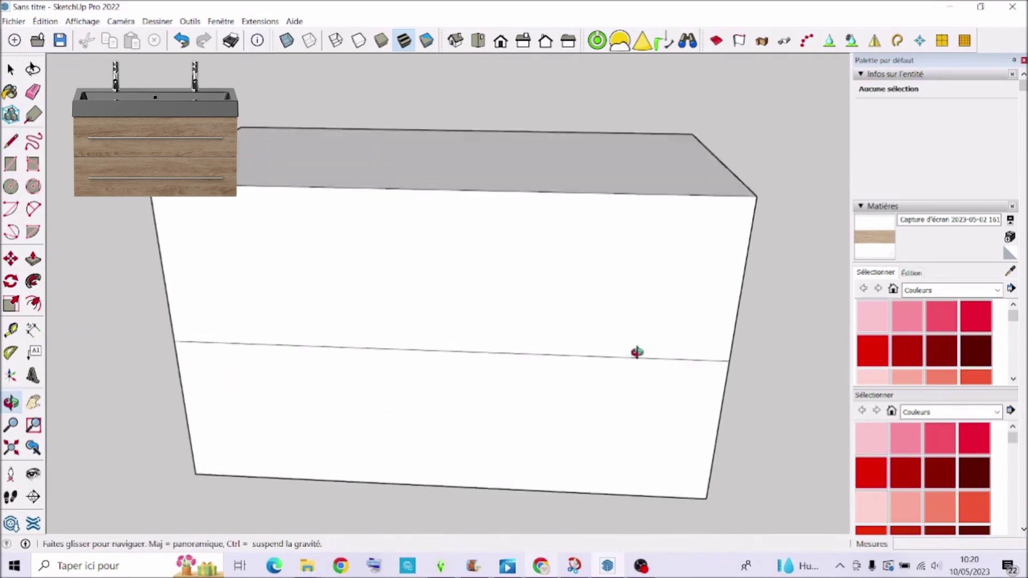
middle_click_drag(636, 351, 482, 321)
left_click(33, 260)
left_click(515, 319)
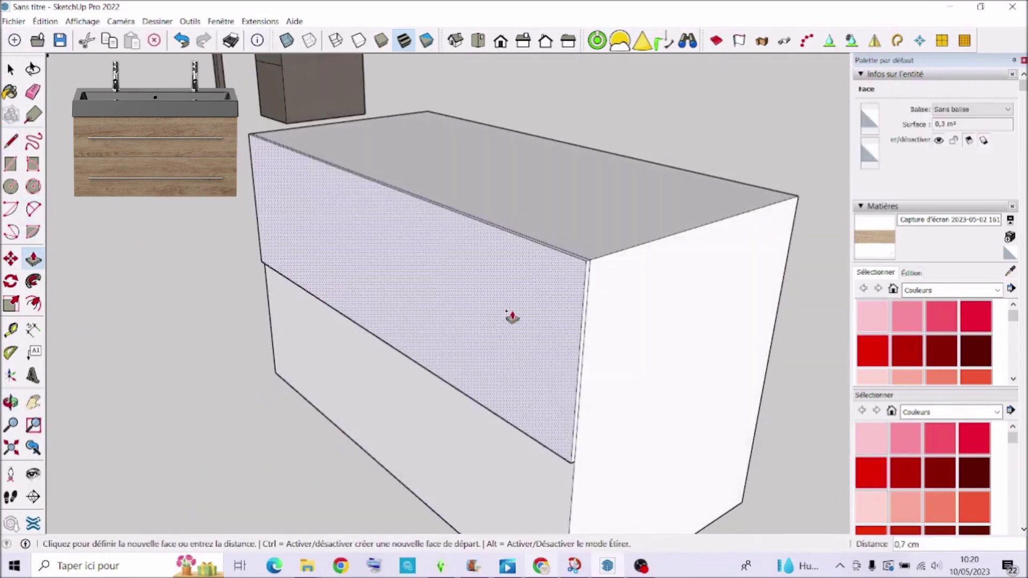
left_click(427, 450)
left_click(483, 383)
mouse_move(484, 383)
middle_mouse_down()
mouse_move(296, 393)
mouse_move(568, 397)
middle_mouse_up()
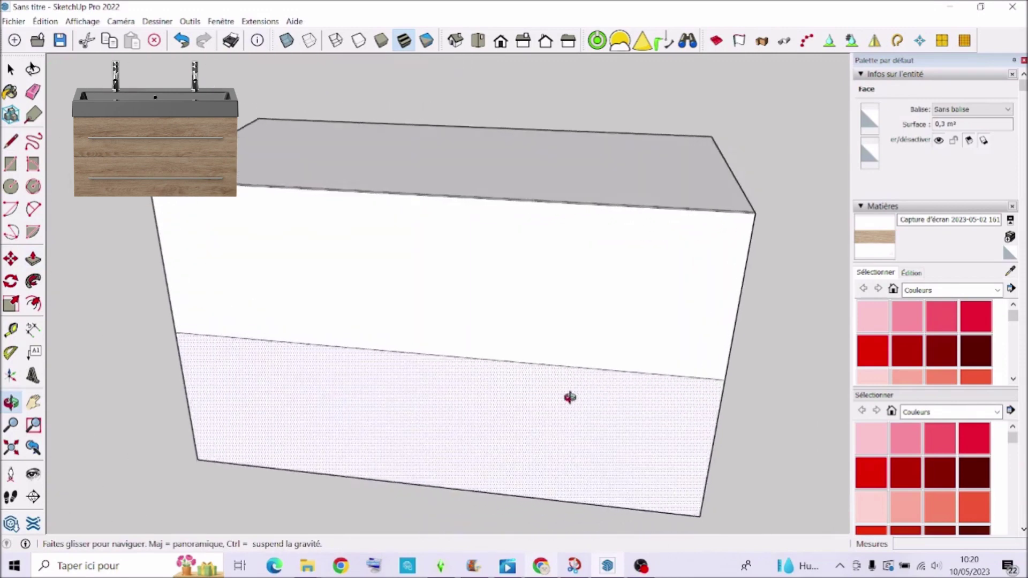
Step: Import the wood image as a texture stretched over the lower drawer front
left_click(14, 21)
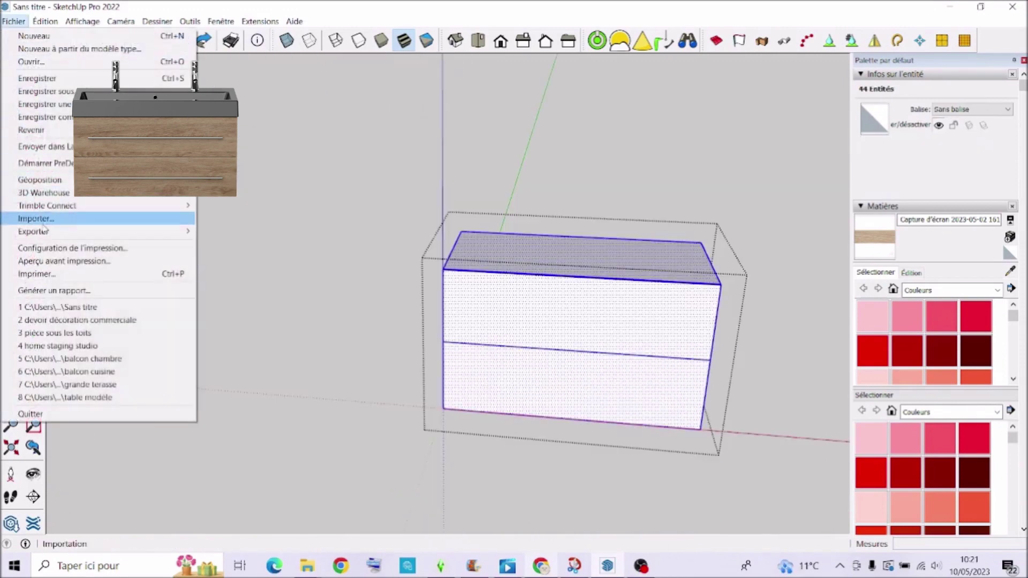
left_click(32, 215)
left_click(501, 216)
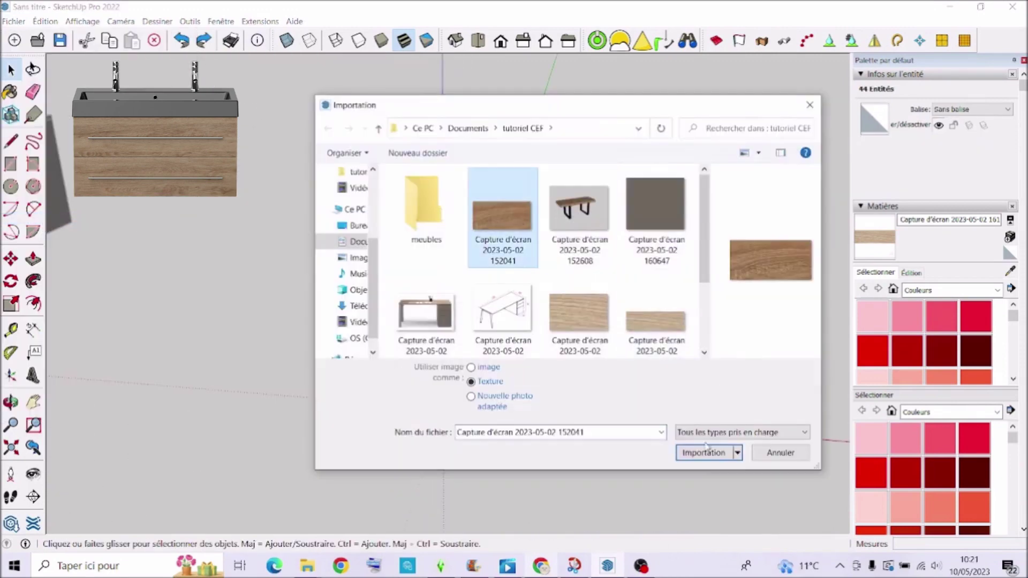
left_click(703, 394)
left_click(443, 408)
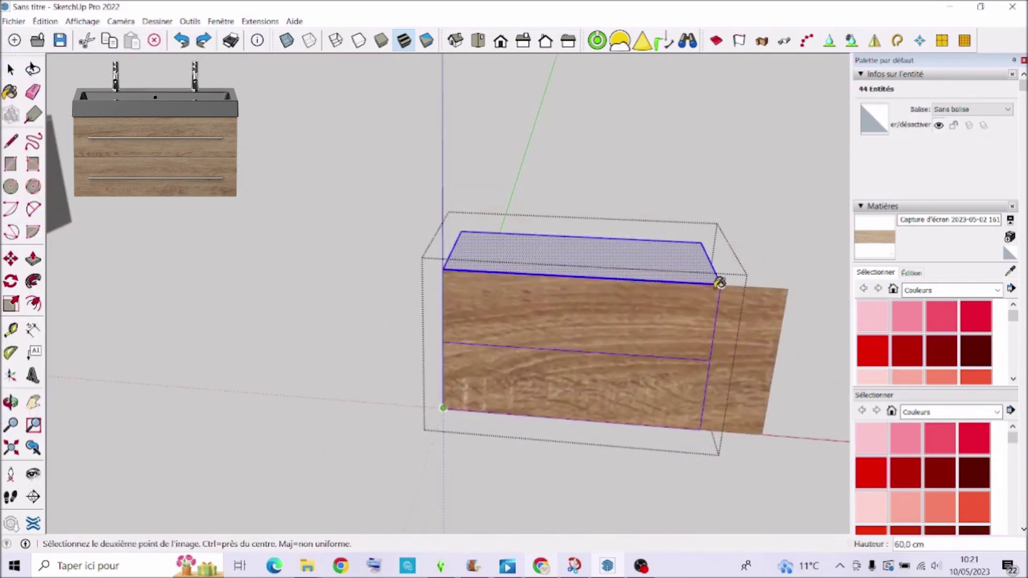
left_click(786, 272)
triple_click(590, 317)
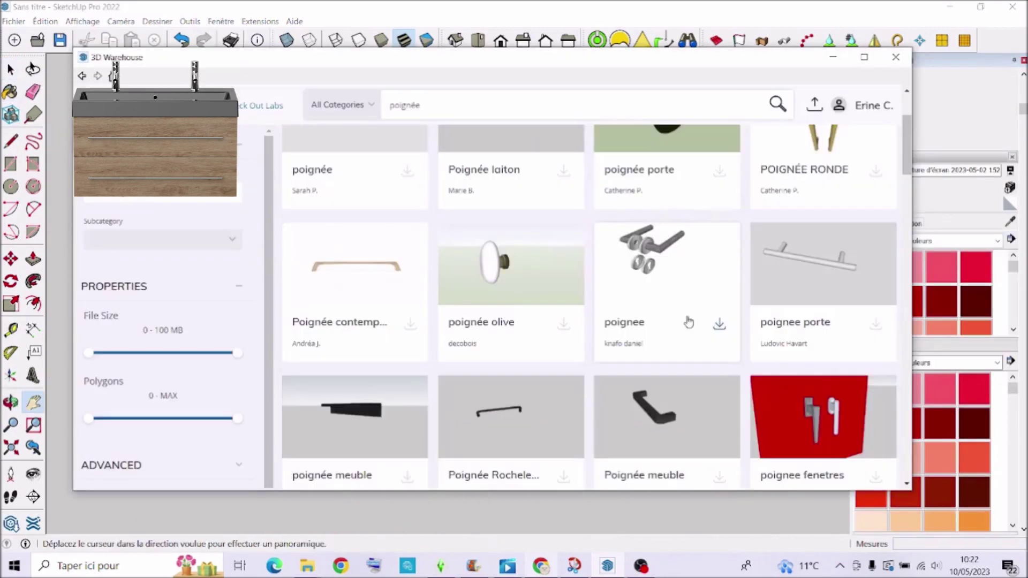
Step: Download the 'poignee porte' bar handle and place it on the upper drawer front
left_click(875, 325)
left_click(464, 310)
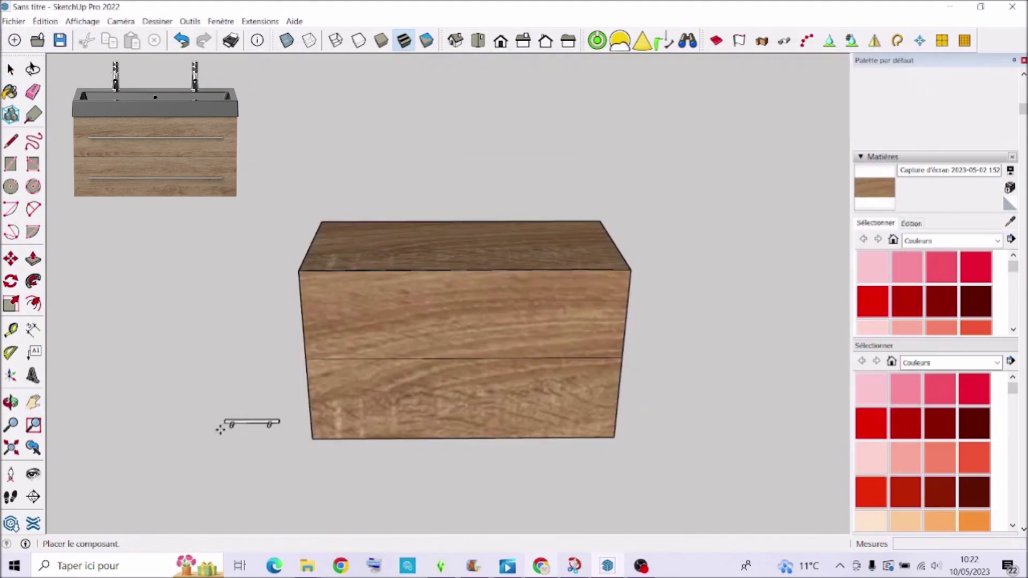
left_click(220, 429)
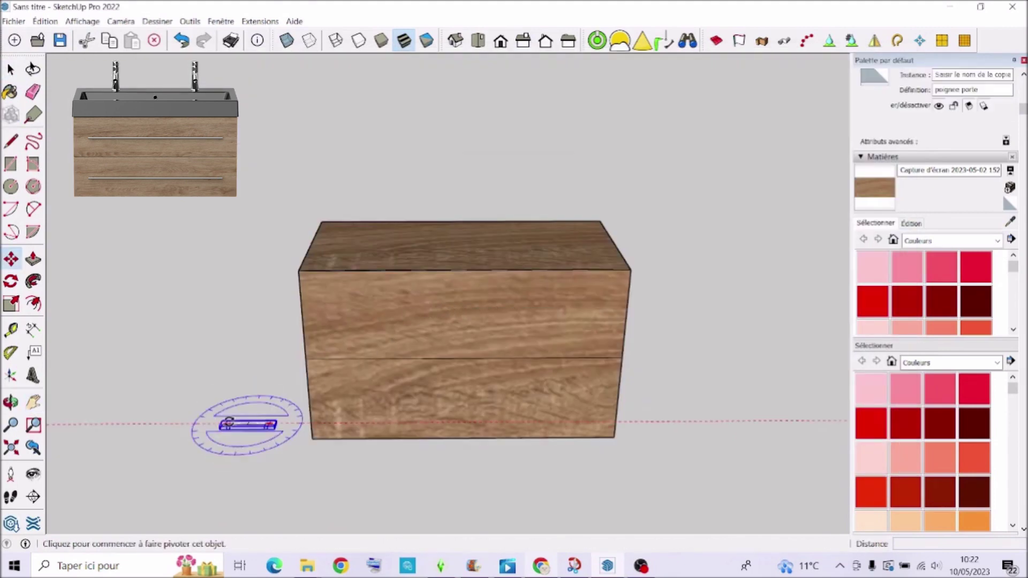
key("Escape")
left_click(232, 422)
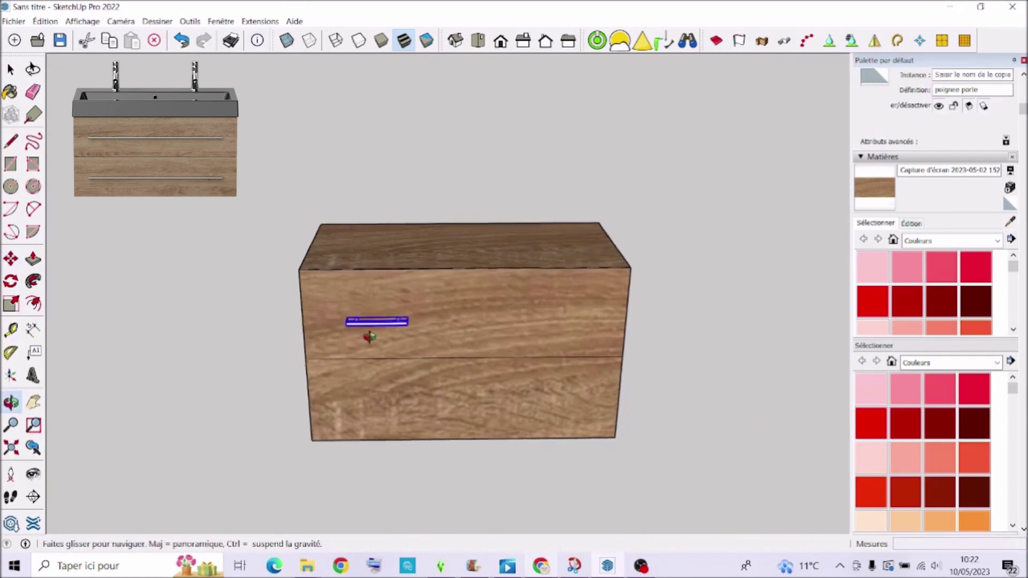
Step: Copy the bar handle down onto the lower drawer front and download the basin model
middle_click_drag(398, 429, 594, 313)
middle_click_drag(549, 277, 389, 398)
key("F2")
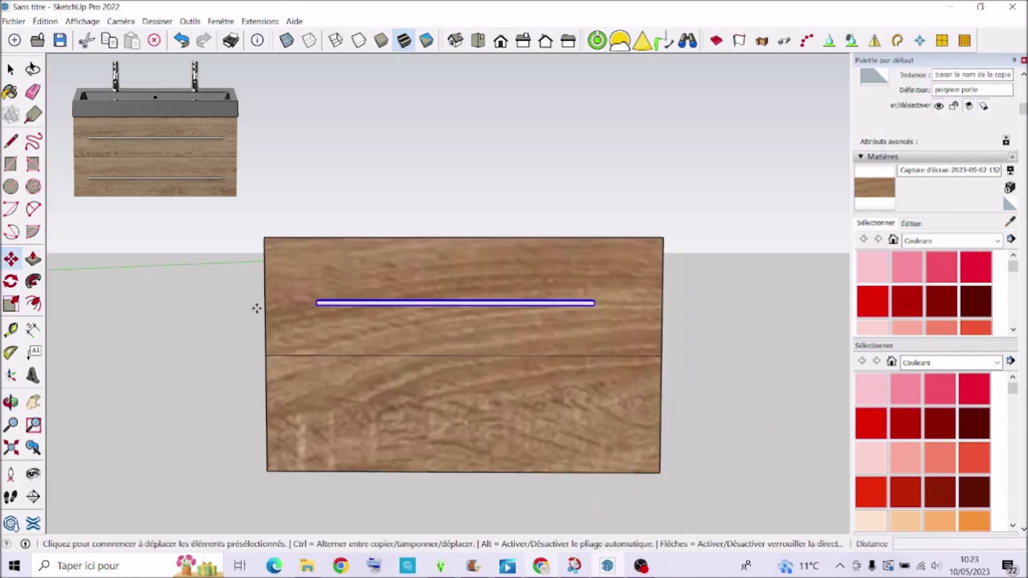
key("ctrl")
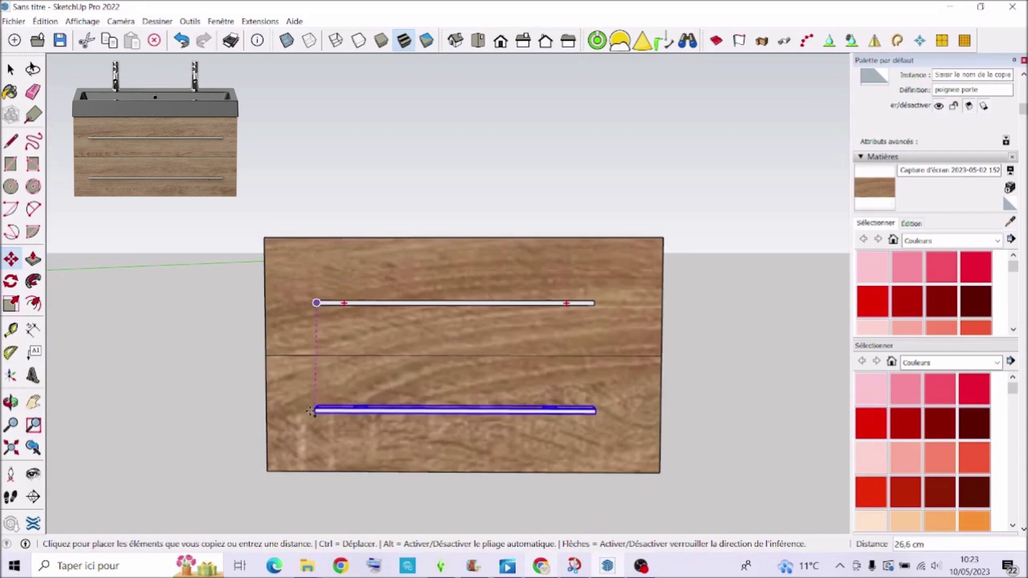
left_click(311, 411)
key("space")
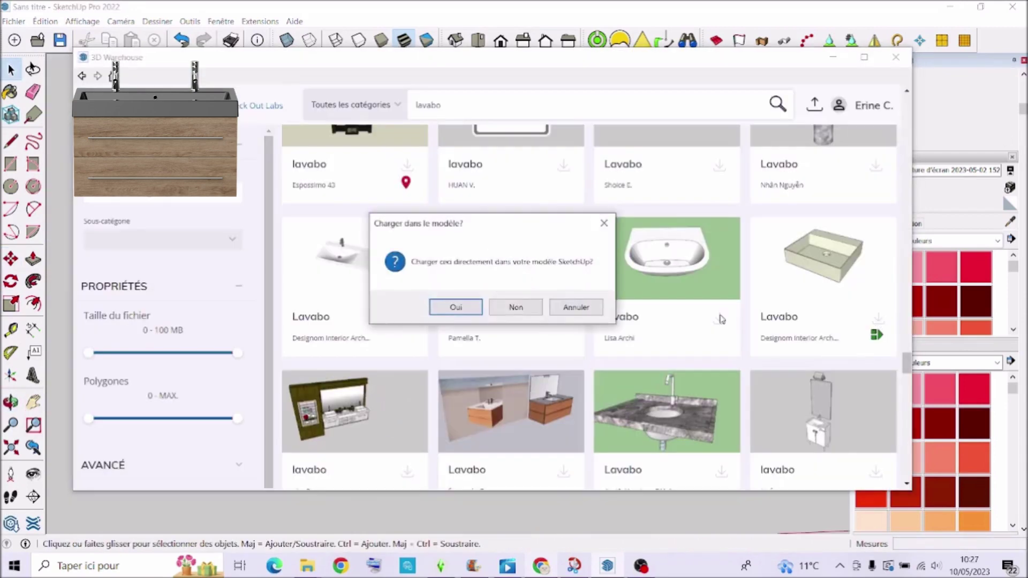
left_click(456, 306)
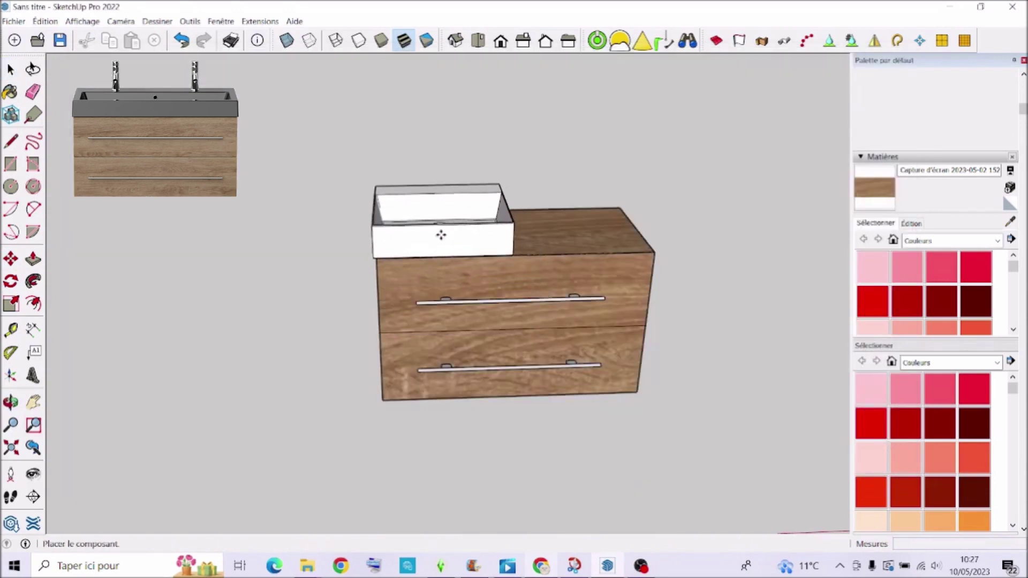
Step: Place the basin on the cabinet top and scale it to the cabinet's width
left_click(444, 234)
middle_click_drag(189, 372, 225, 375)
key("s")
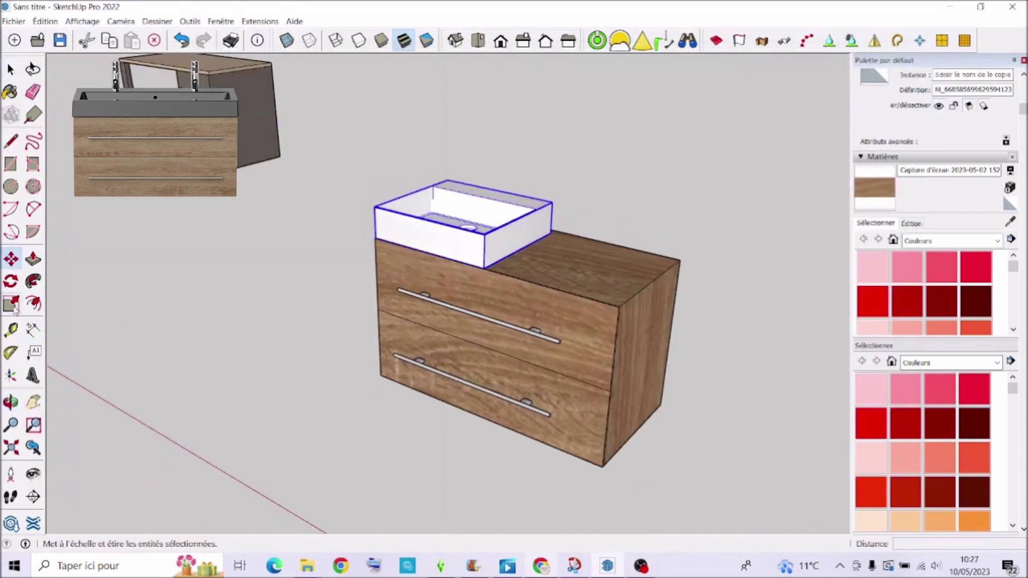
left_click(532, 235)
left_click(649, 266)
middle_click_drag(649, 265, 494, 246)
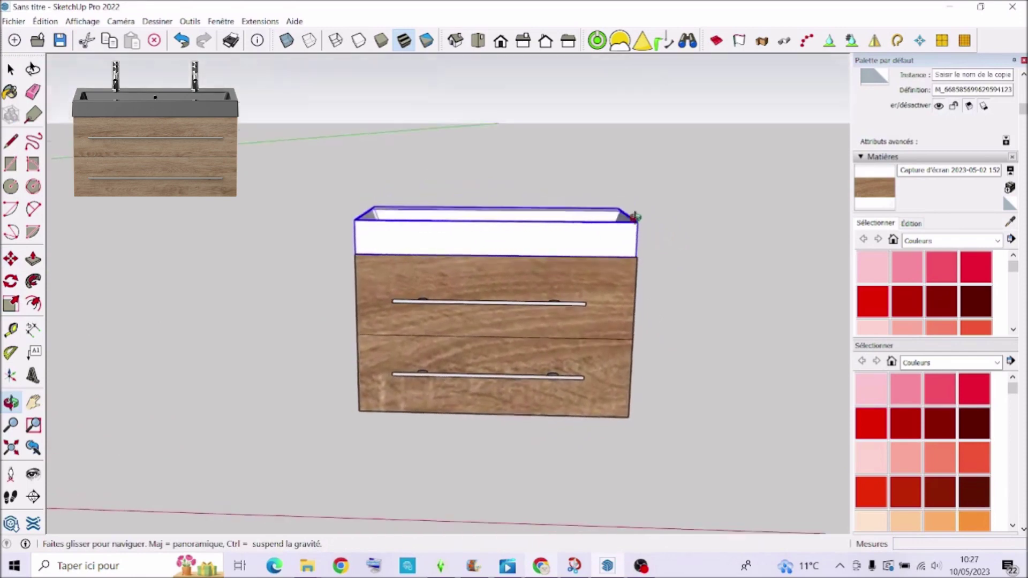
left_click(494, 247)
Step: Paint the basin dark grey
left_click(508, 177)
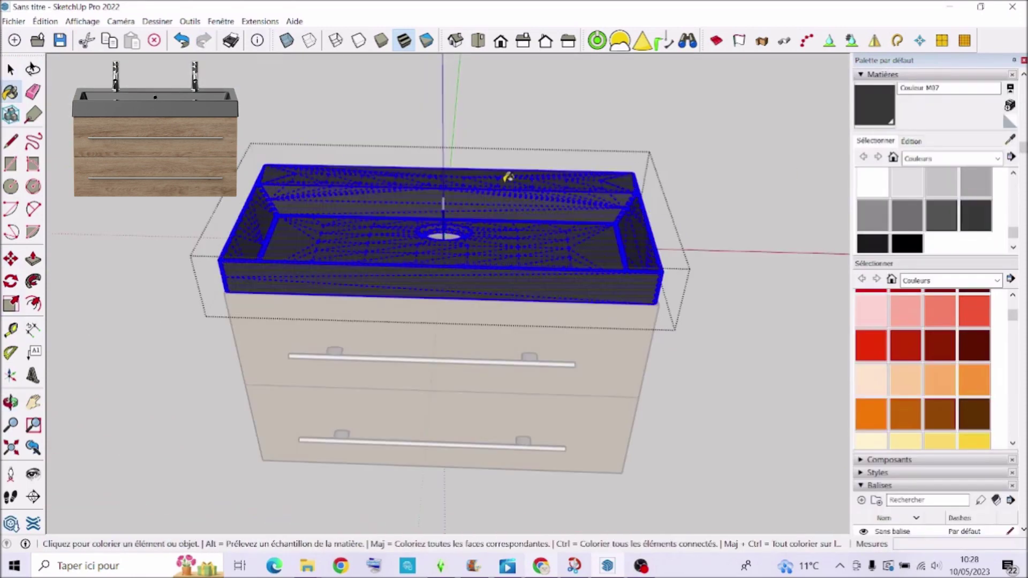
left_click(741, 232)
key("o")
left_click_drag(690, 197, 367, 313)
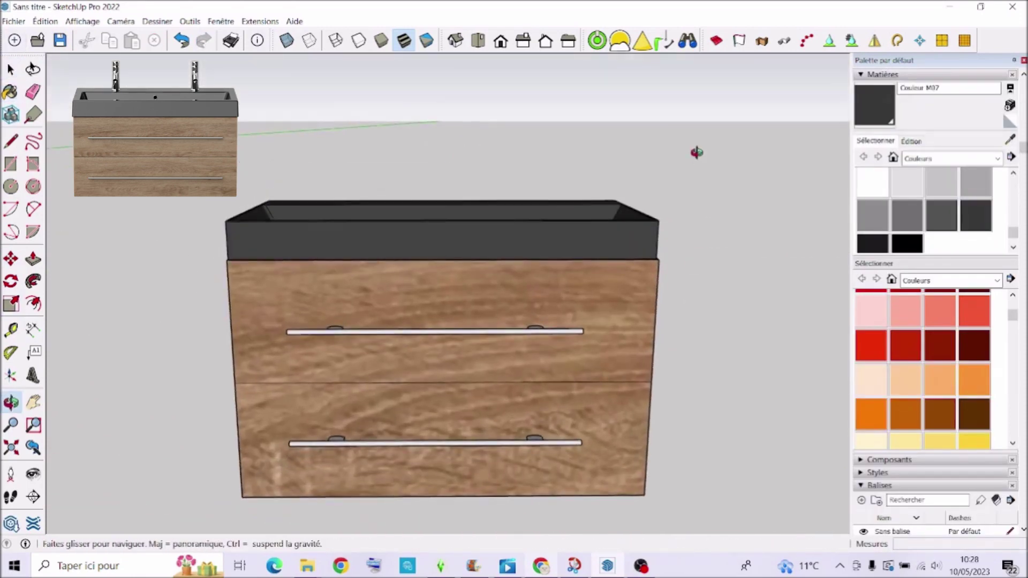
Step: Scale the basin's depth and width to match the cabinet top
key("space")
left_click(353, 214)
left_click(11, 304)
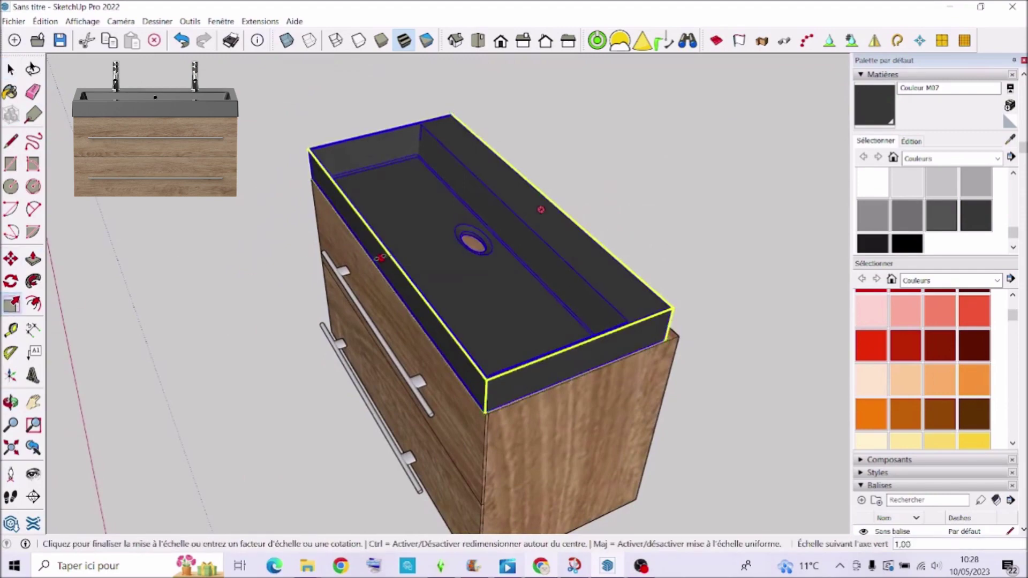
left_click(581, 360)
middle_click_drag(580, 360, 172, 260)
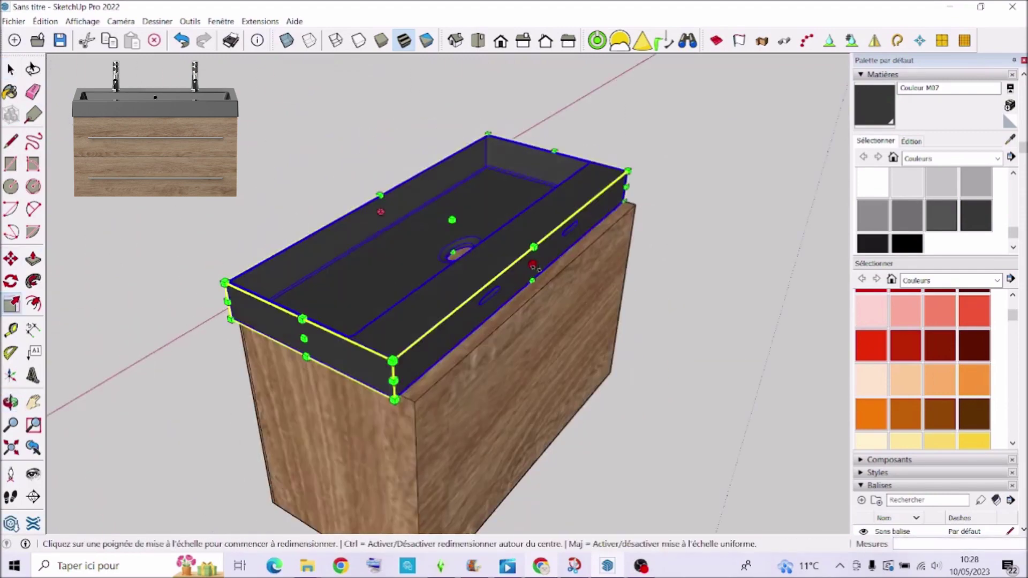
left_click(532, 245)
left_click(550, 273)
middle_click_drag(549, 273, 177, 337)
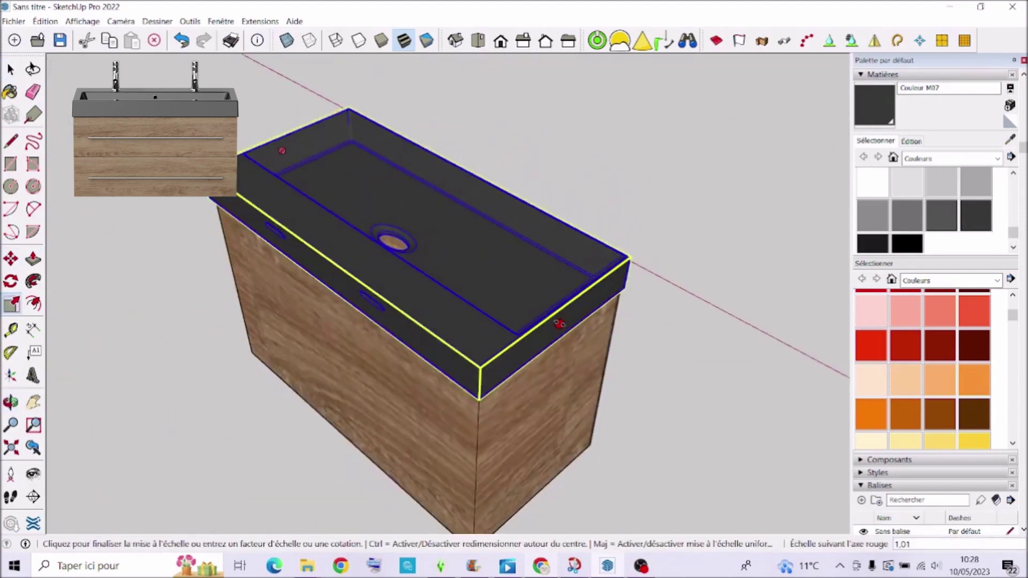
left_click(703, 309)
Step: Clear the selection and orbit to view the fitted basin from above
middle_click_drag(703, 309, 728, 264)
key("space")
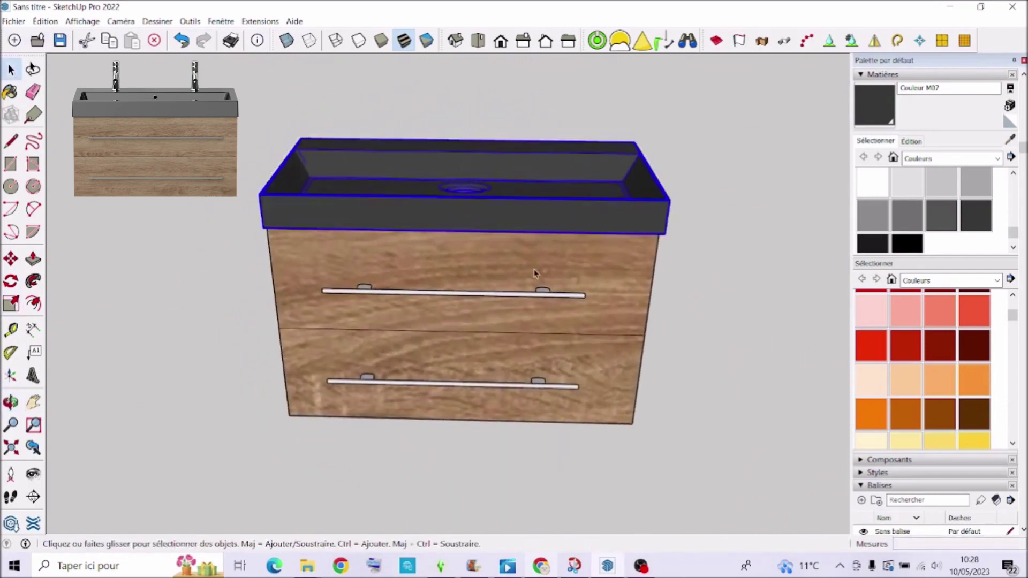
left_click(728, 264)
key("o")
left_click_drag(728, 264, 716, 241)
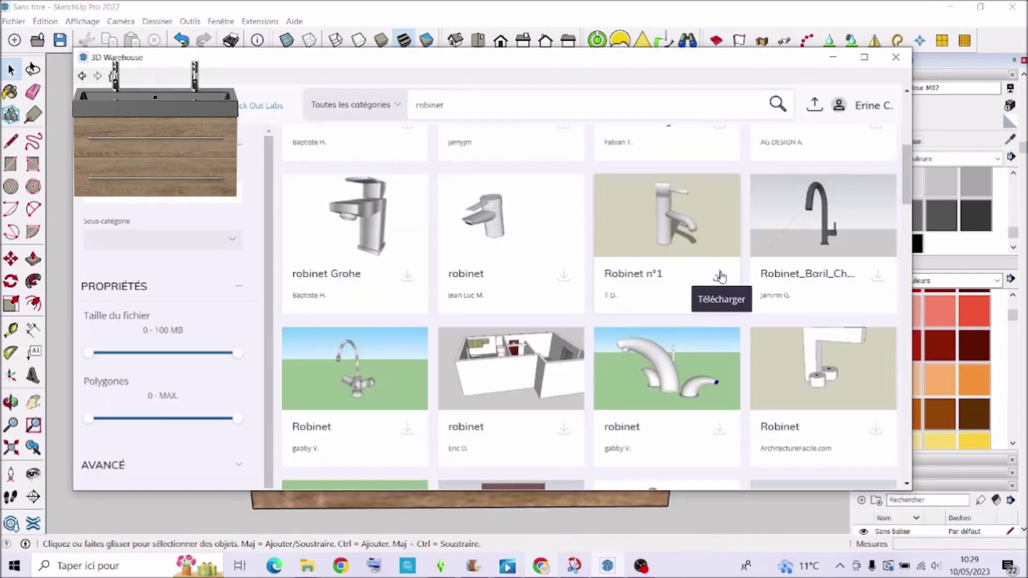
Step: Download a chrome faucet, place it on the basin's back edge and rotate it to face the basin
left_click(720, 276)
left_click(455, 305)
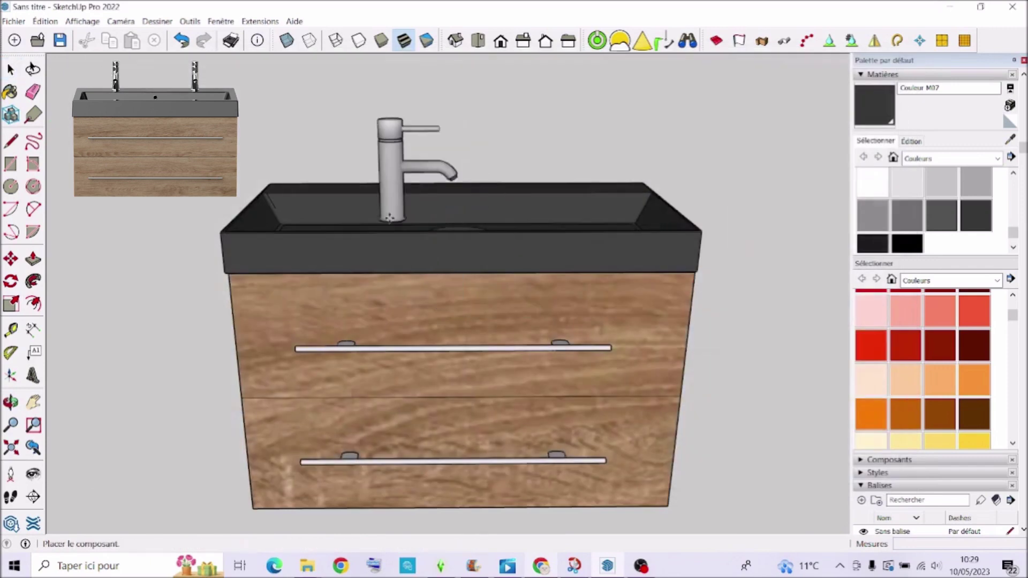
mouse_move(412, 214)
middle_mouse_down()
mouse_move(404, 263)
mouse_move(225, 257)
middle_mouse_up()
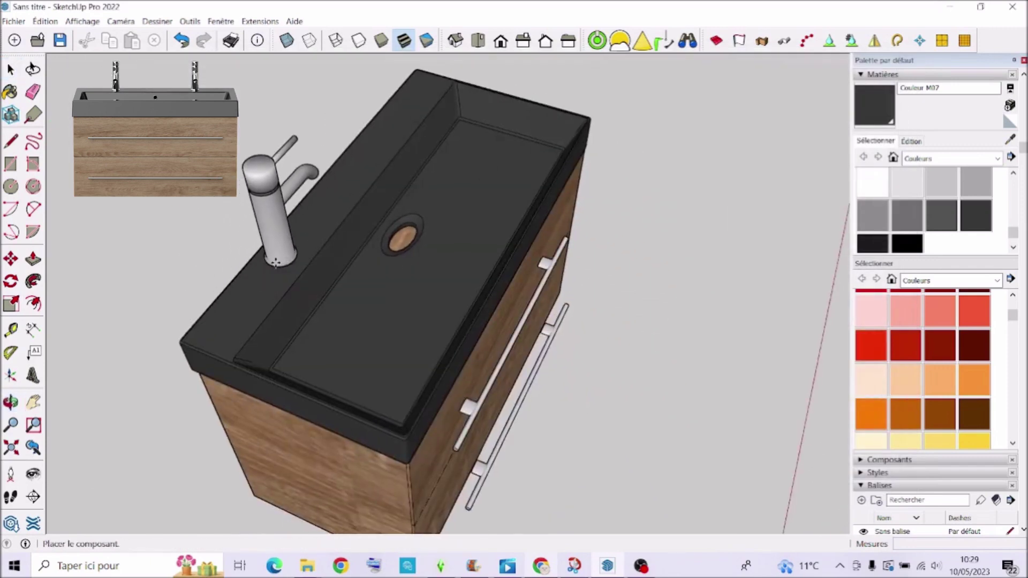
left_click(294, 130)
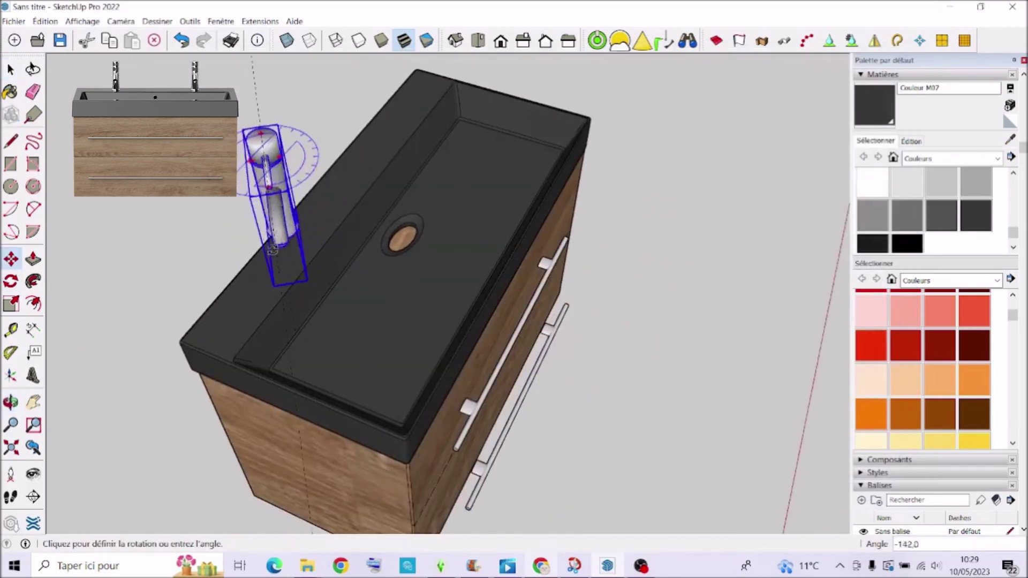
left_click(313, 264)
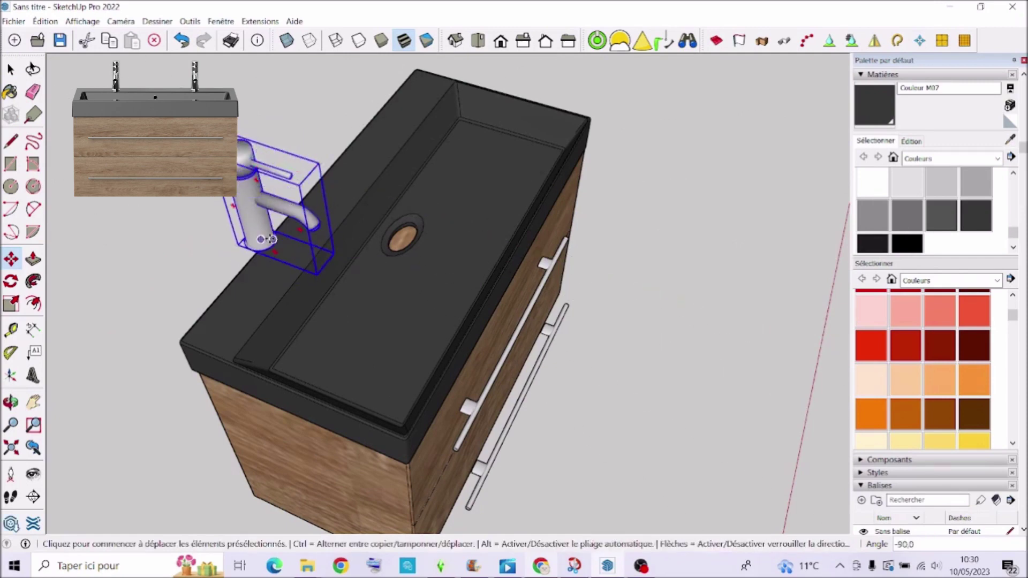
Step: Scale the faucet uniformly to make it slightly smaller
key("F2")
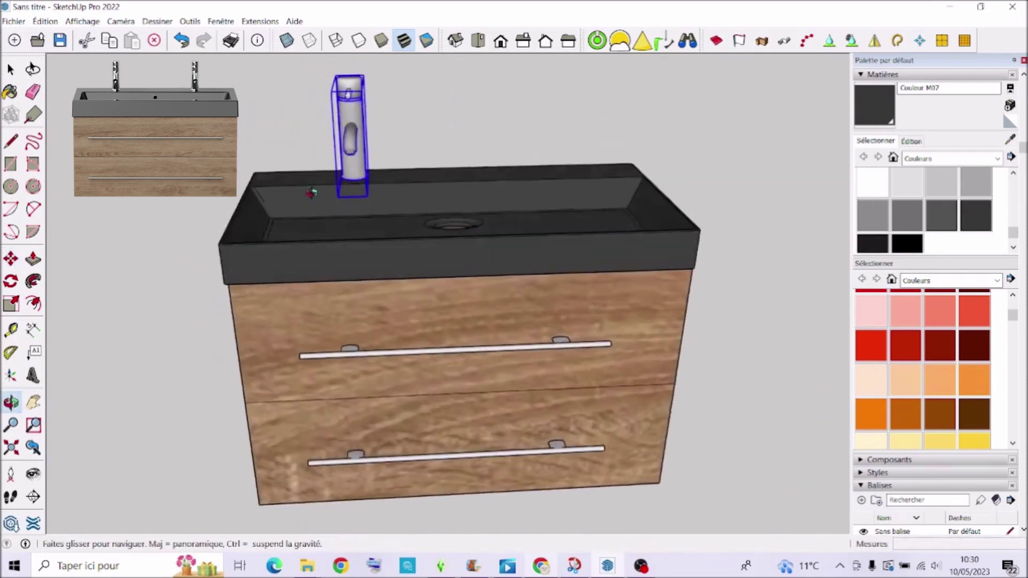
left_click(12, 304)
left_click(366, 86)
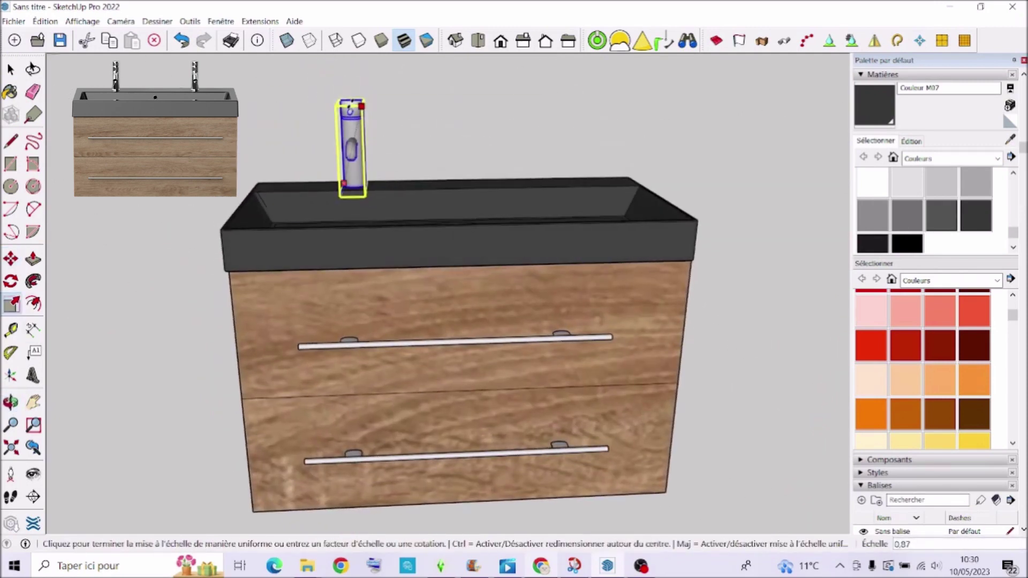
left_click(362, 106)
Step: Copy the faucet 49,2 cm to the right for the second sink
key("m")
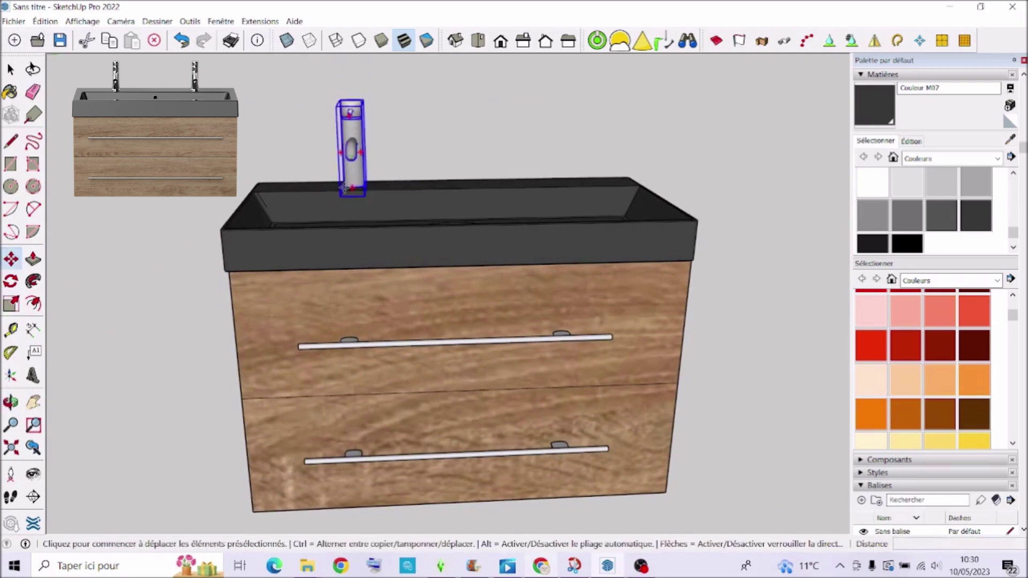
key("ctrl")
left_click(343, 187)
left_click(539, 189)
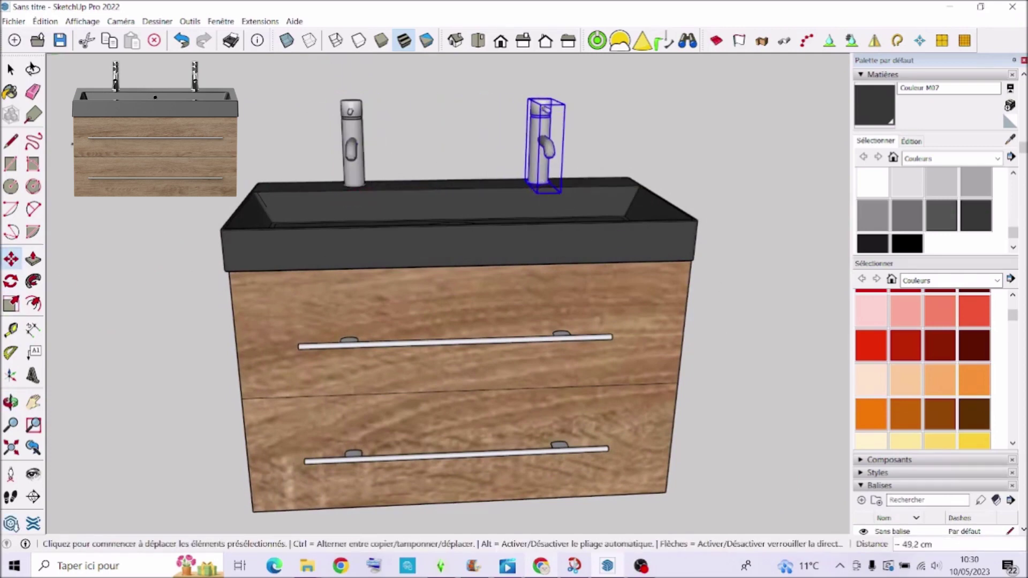
middle_click_drag(693, 278, 720, 297)
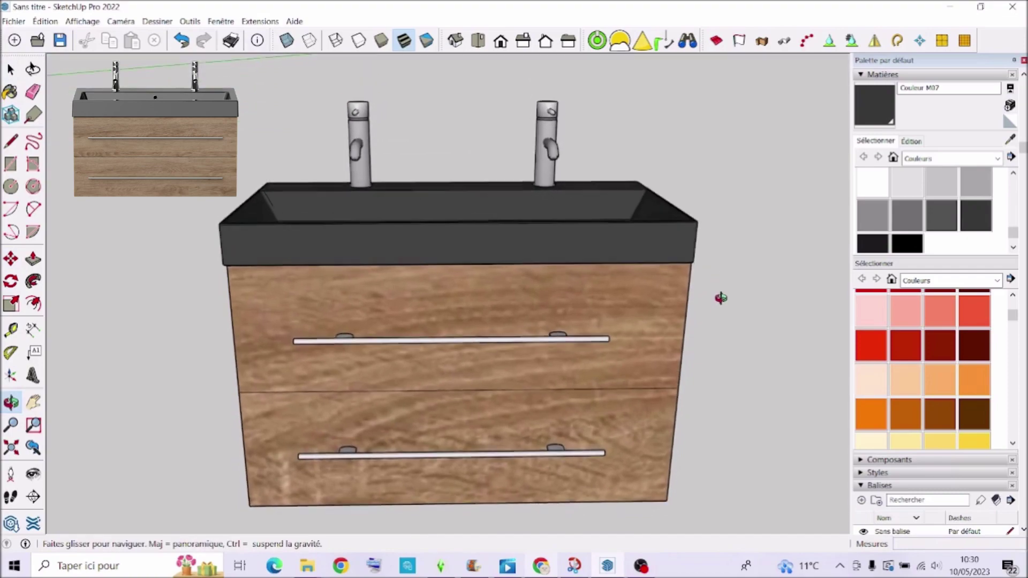